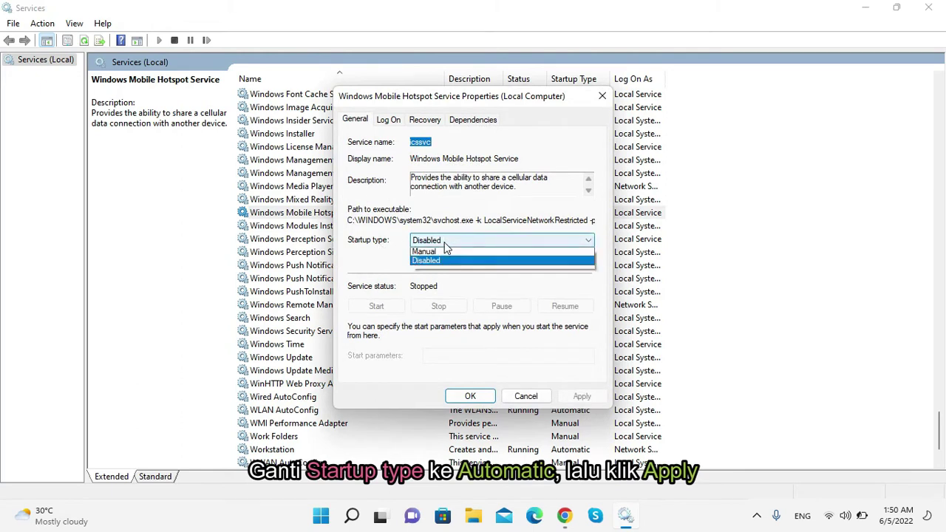
Set the Windows Mobile Hotspot Service's startup type to Automatic, apply it, start the service and close the Services window.
left_click(450, 263)
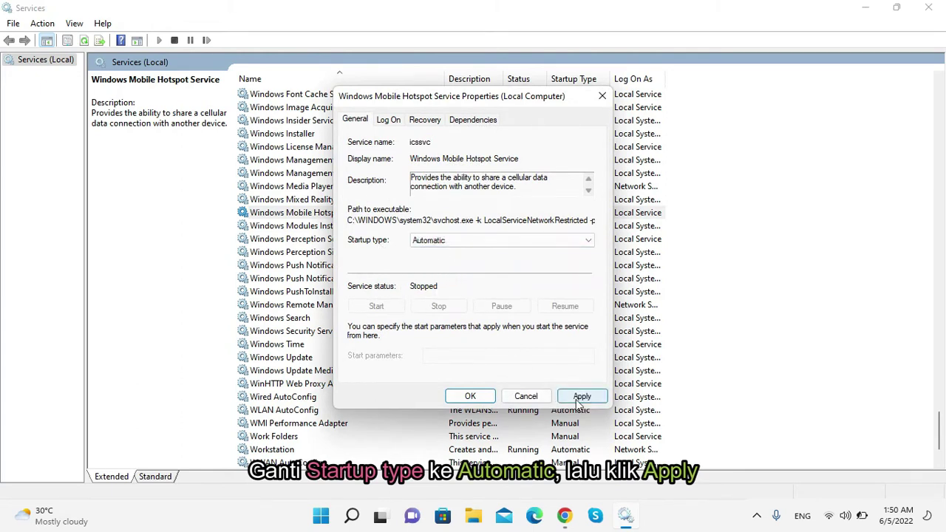
left_click(571, 400)
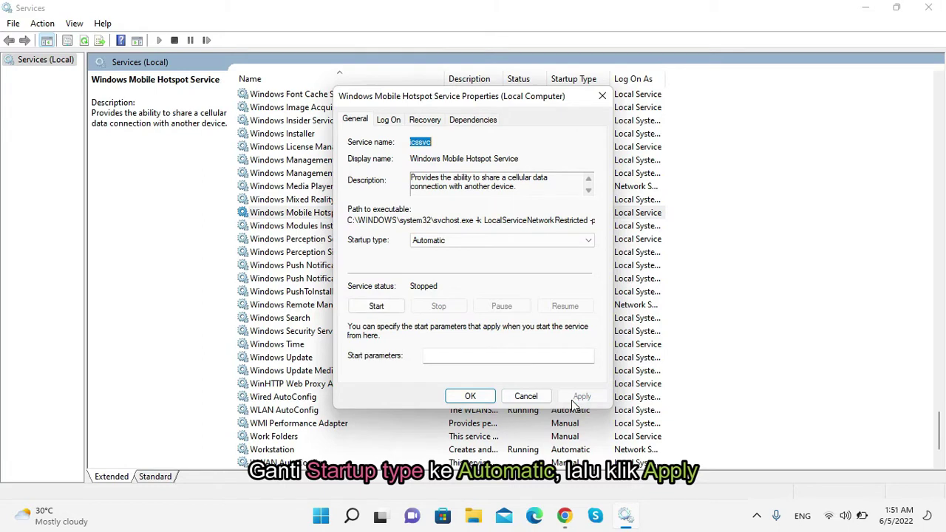
left_click(374, 308)
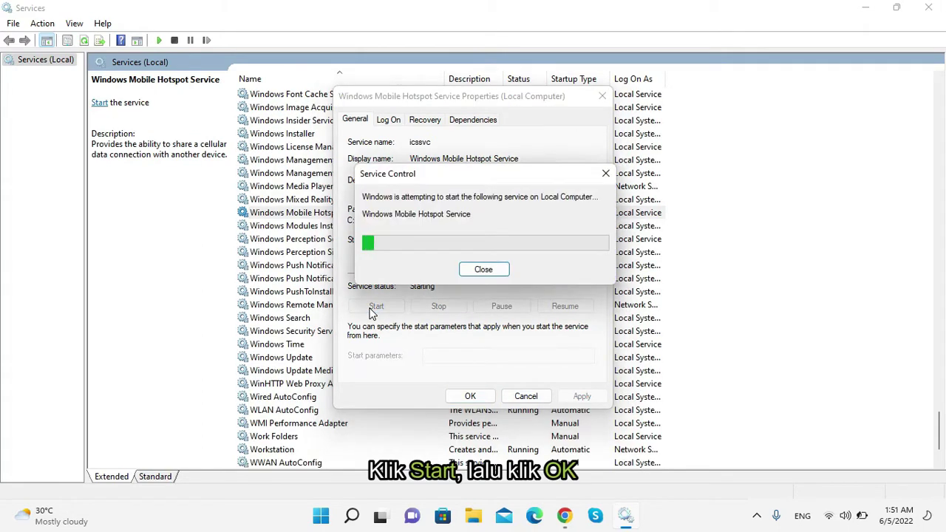
left_click(471, 397)
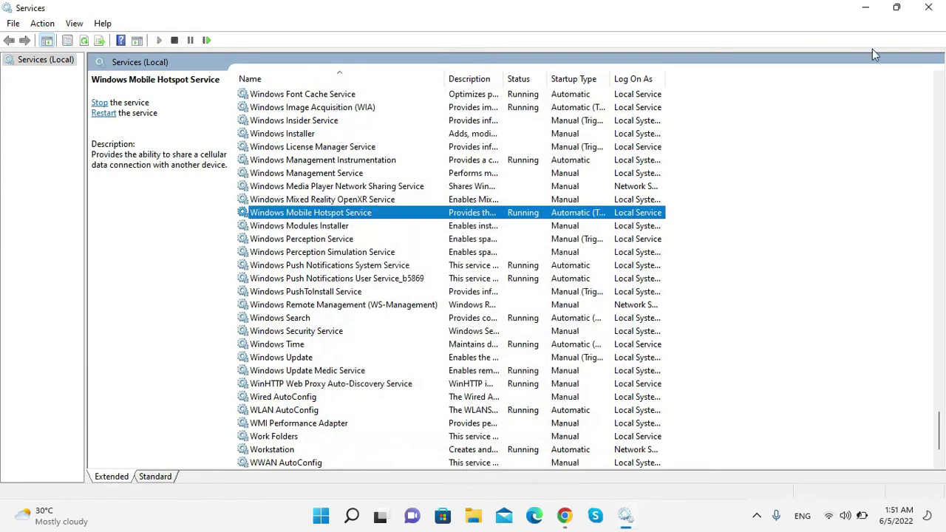
left_click(920, 15)
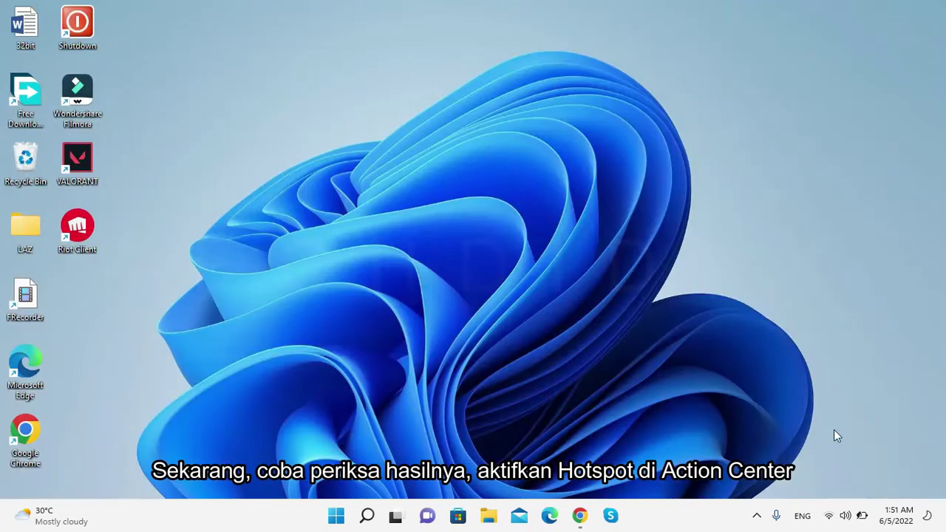
Turn on the mobile hotspot to test the service change, and return to the desktop.
left_click(829, 515)
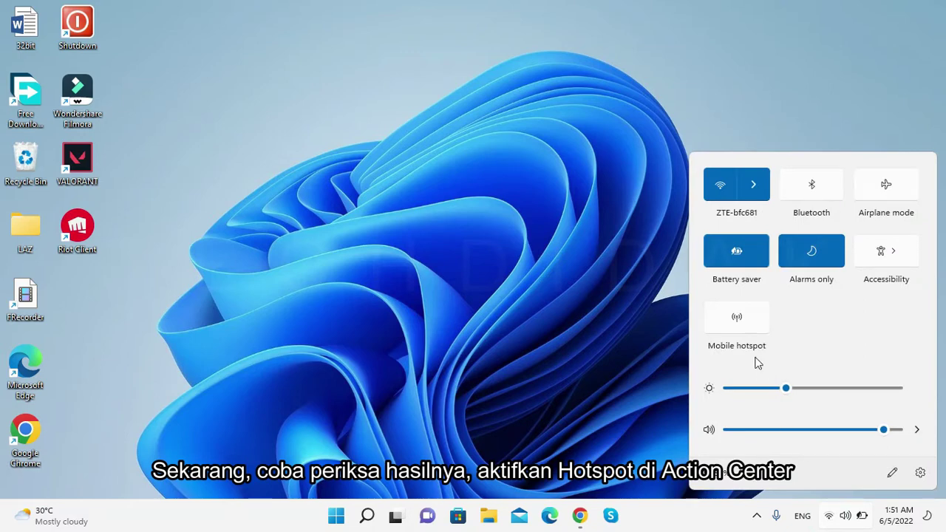
left_click(745, 315)
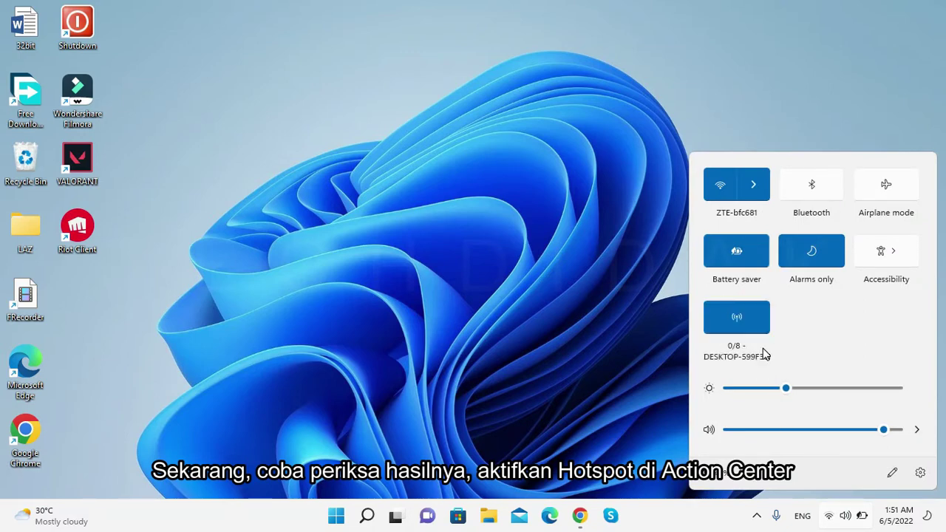
left_click(591, 306)
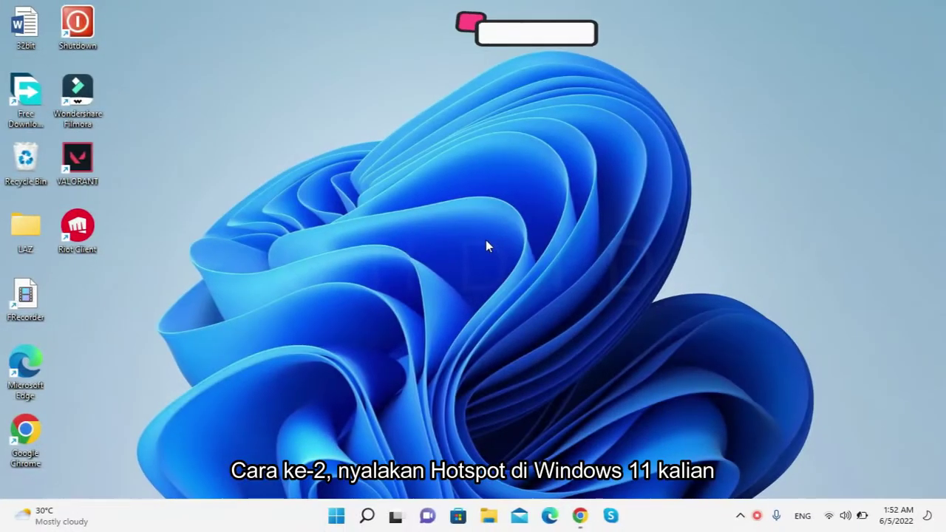
Switch the mobile hotspot on again so that its virtual network adapter is available.
left_click(829, 515)
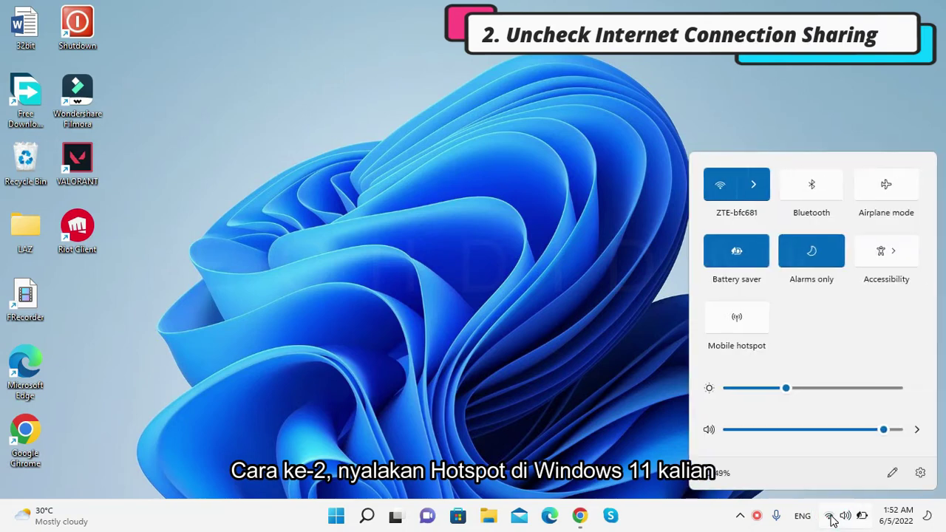
left_click(739, 321)
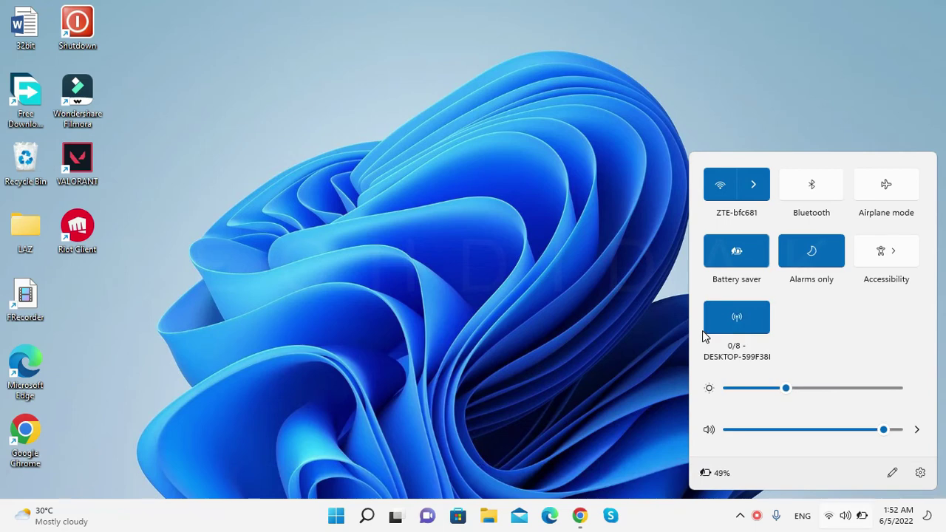
Open Control Panel and go to the adapter settings through Network and Internet and the Network and Sharing Center.
left_click(370, 516)
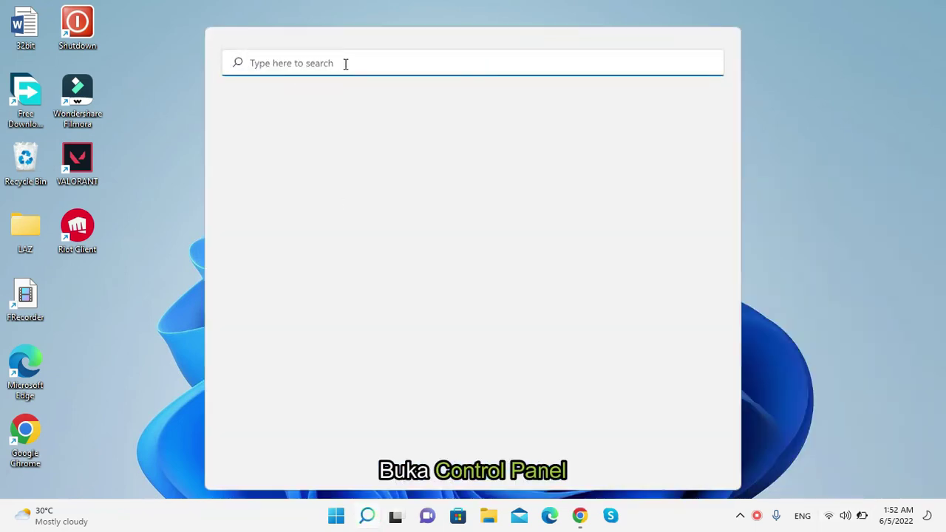
type("cont")
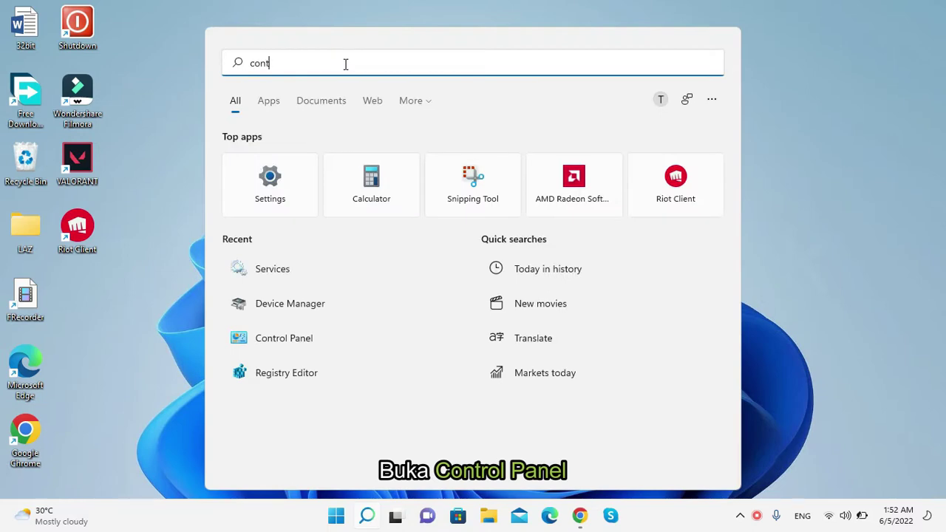
type("rol panel")
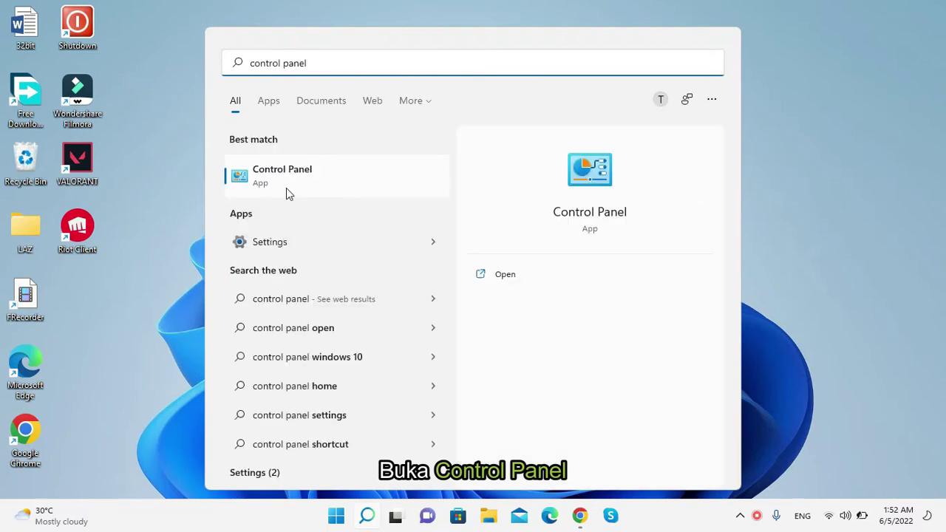
left_click(286, 188)
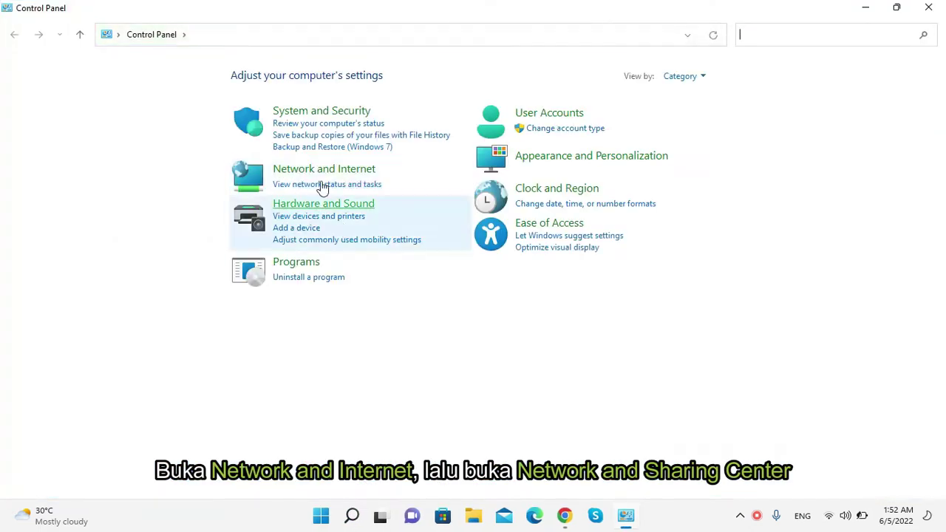
left_click(360, 171)
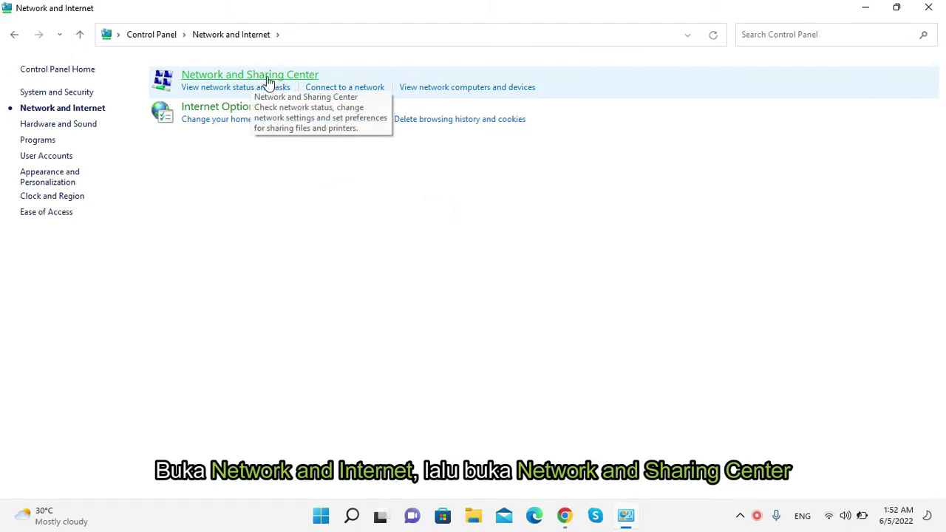
left_click(287, 77)
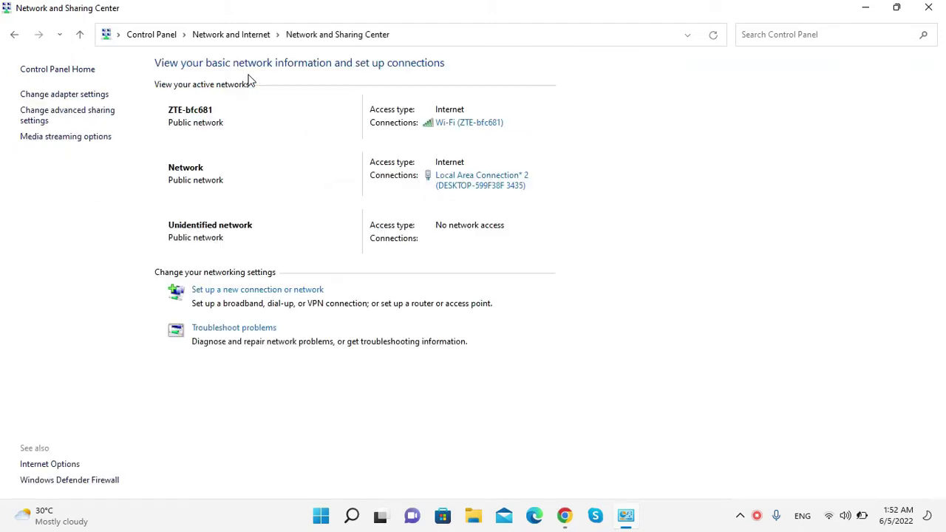
left_click(82, 98)
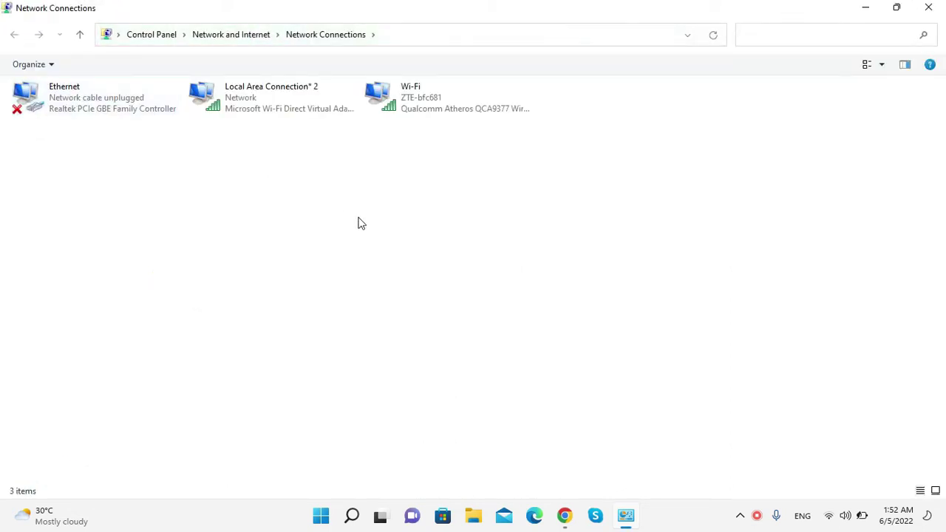
Disallow other network users from connecting through this computer's Internet connection for Local Area Connection* 2, and close the network windows.
left_click(249, 118)
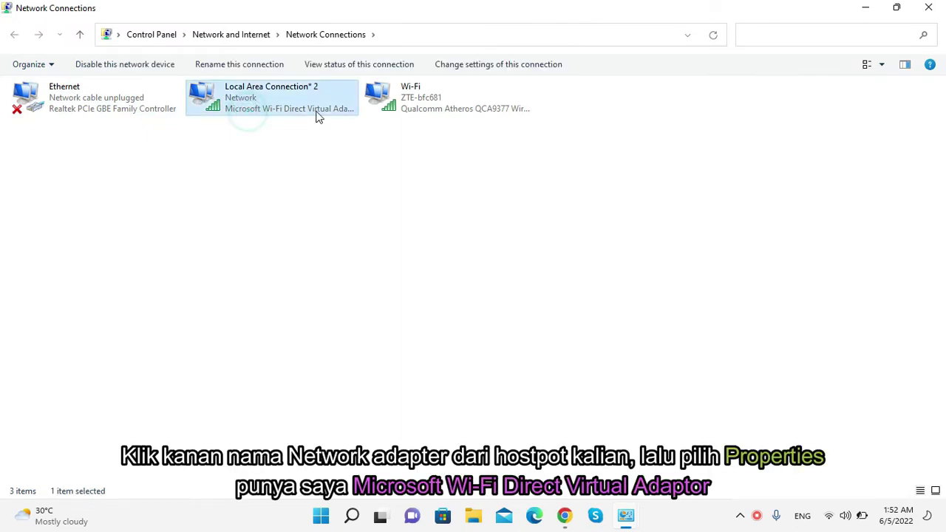
right_click(264, 99)
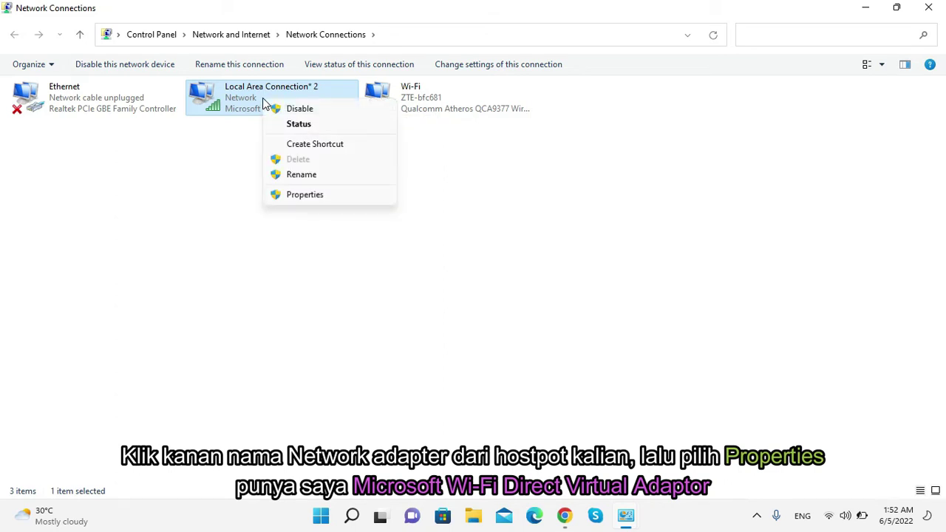
left_click(333, 197)
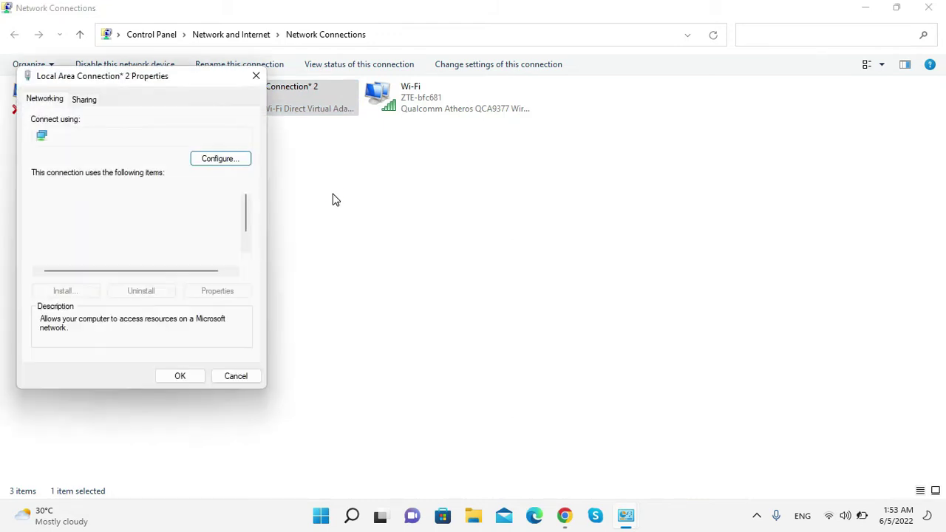
left_click(93, 104)
left_click(43, 141)
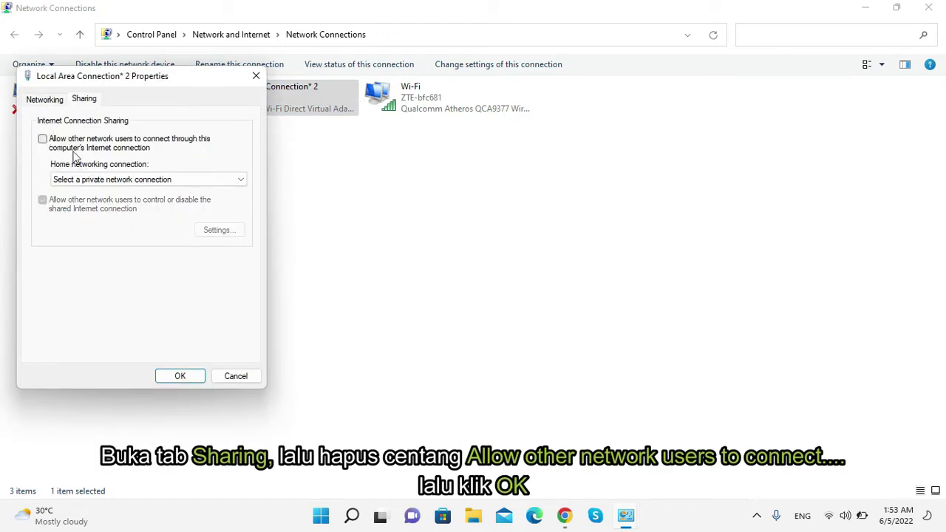
left_click(180, 378)
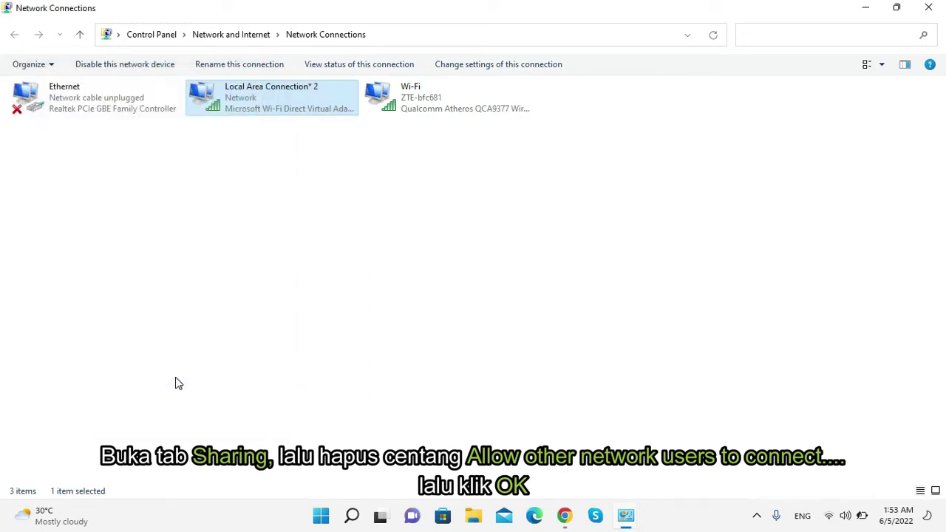
left_click(932, 17)
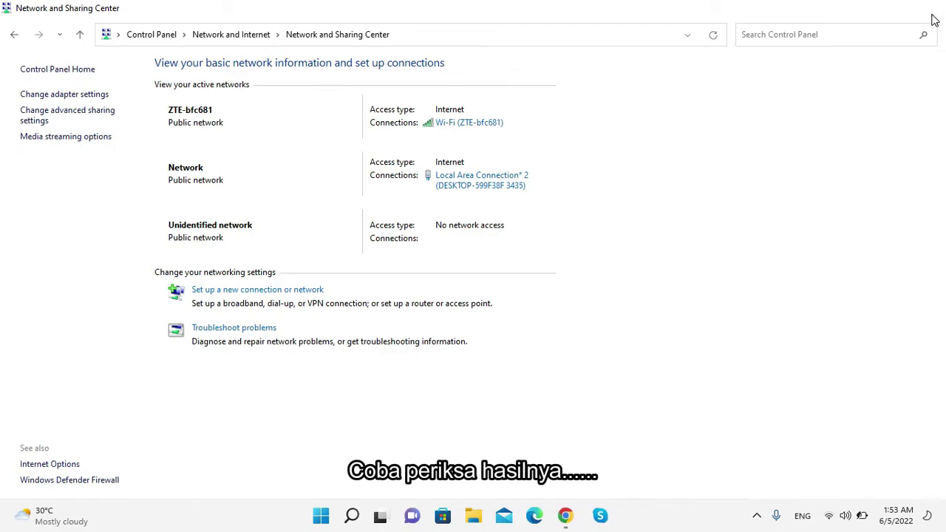
left_click(932, 18)
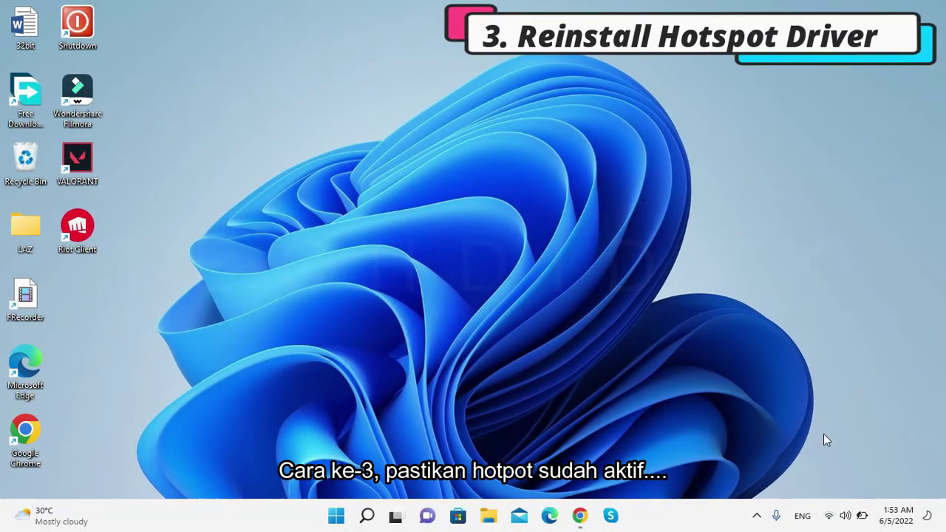
Make sure the mobile hotspot is turned on before working on its driver.
left_click(835, 515)
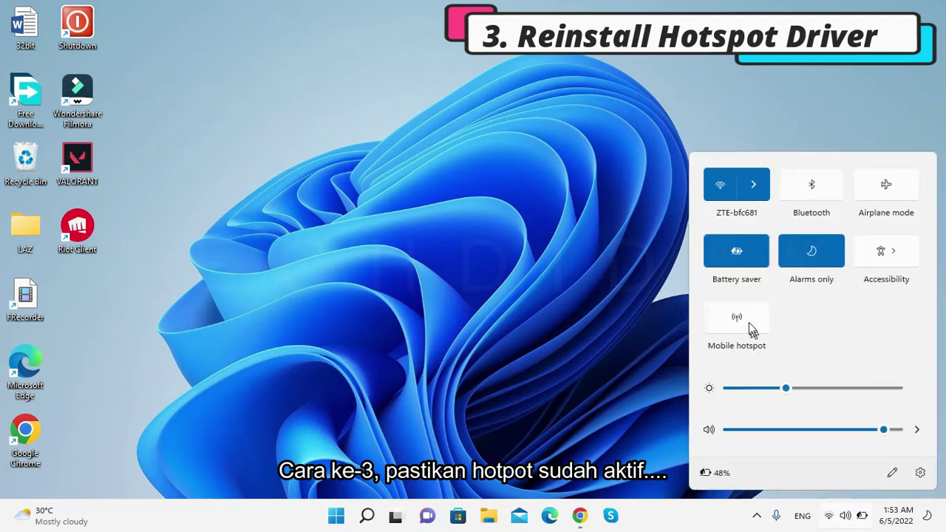
left_click(749, 322)
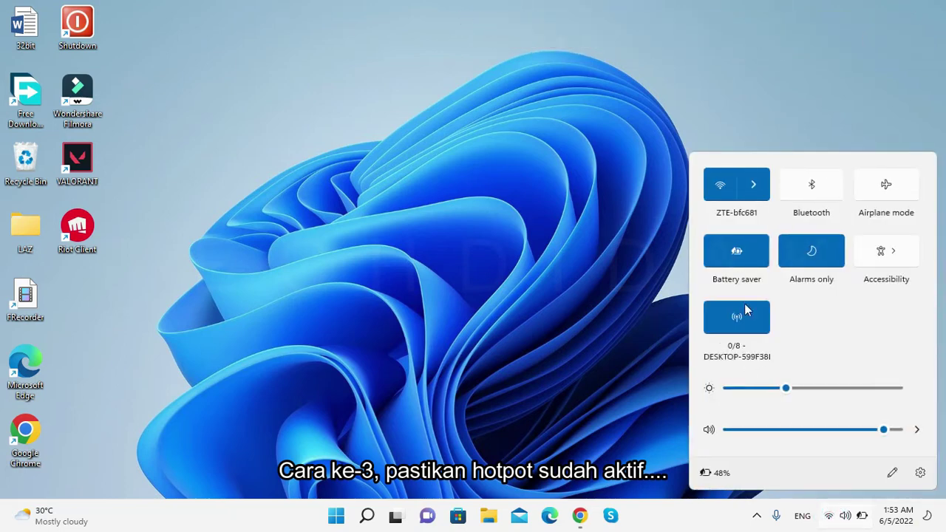
left_click(518, 274)
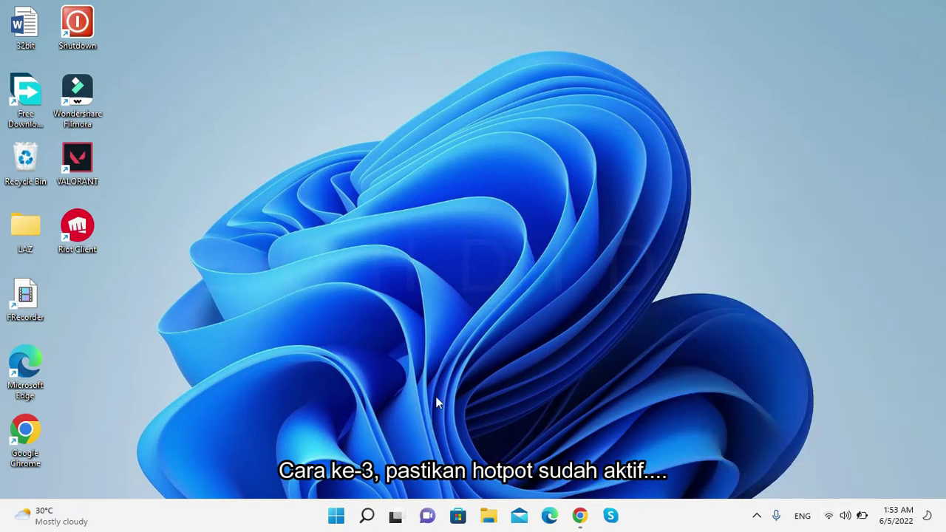
Search Windows for "device manager", open Device Manager and maximize its window.
left_click(367, 515)
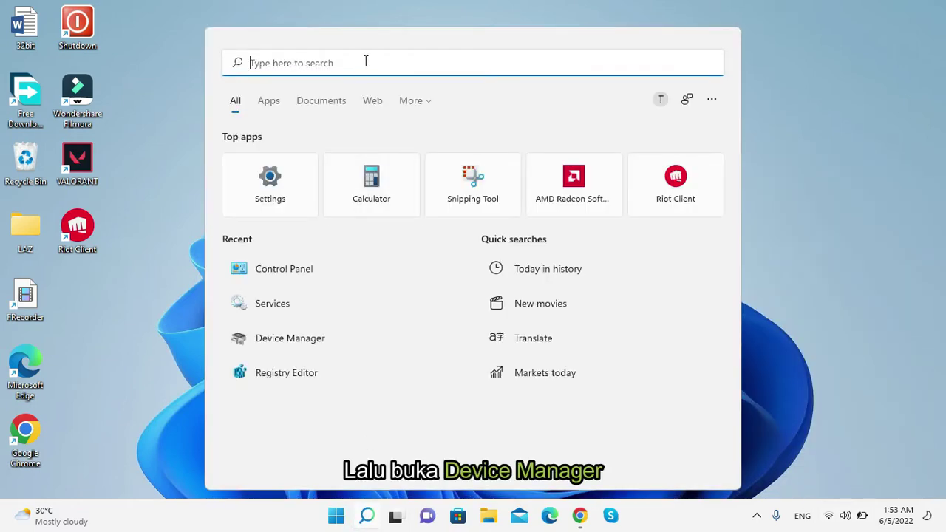
type("device manager")
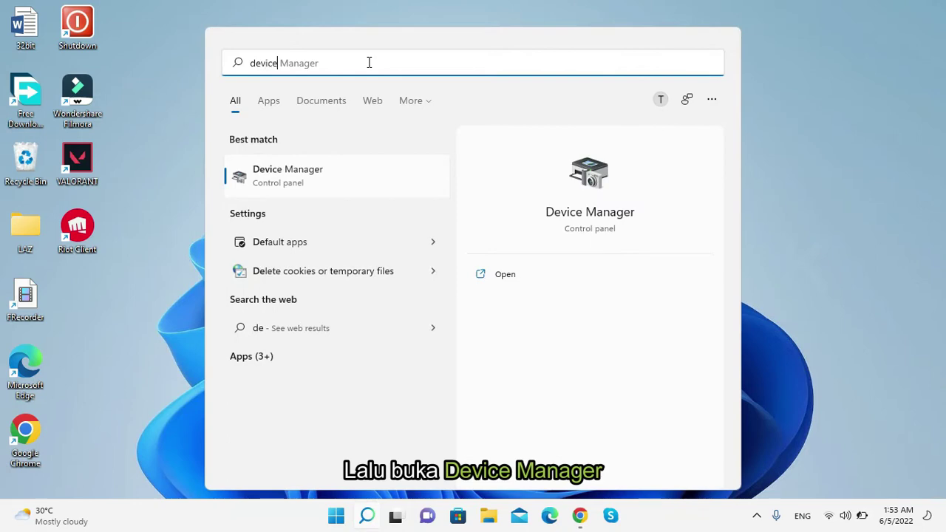
left_click(313, 184)
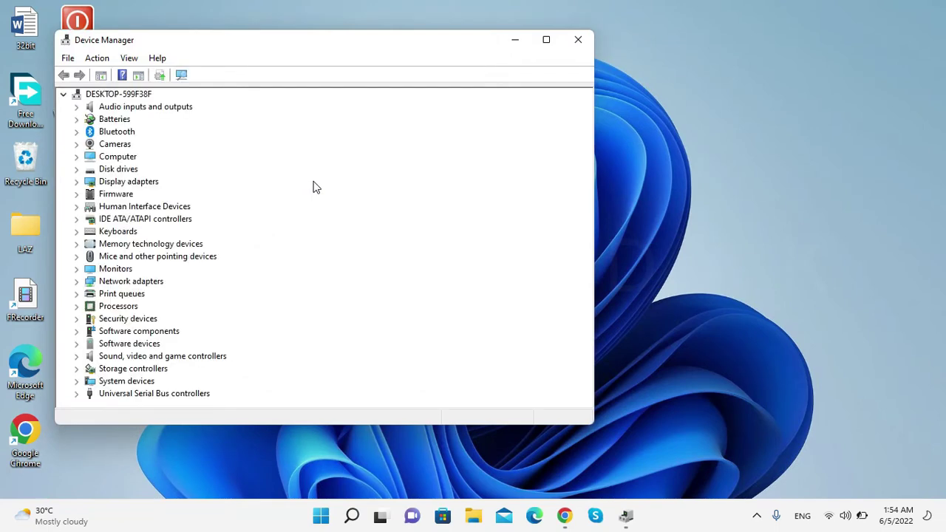
left_click(547, 43)
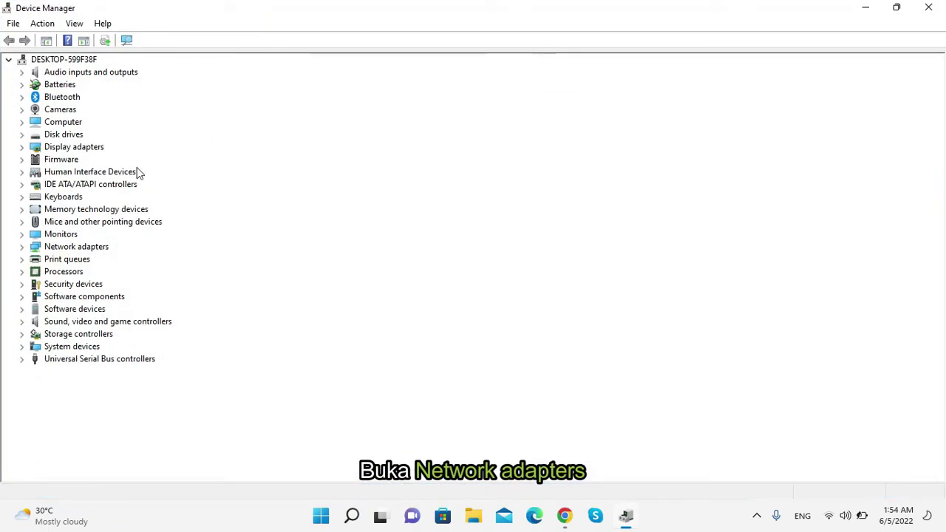
Expand the network adapters and start a driver update for Microsoft Wi-Fi Direct Virtual Adapter #2.
left_click(62, 249)
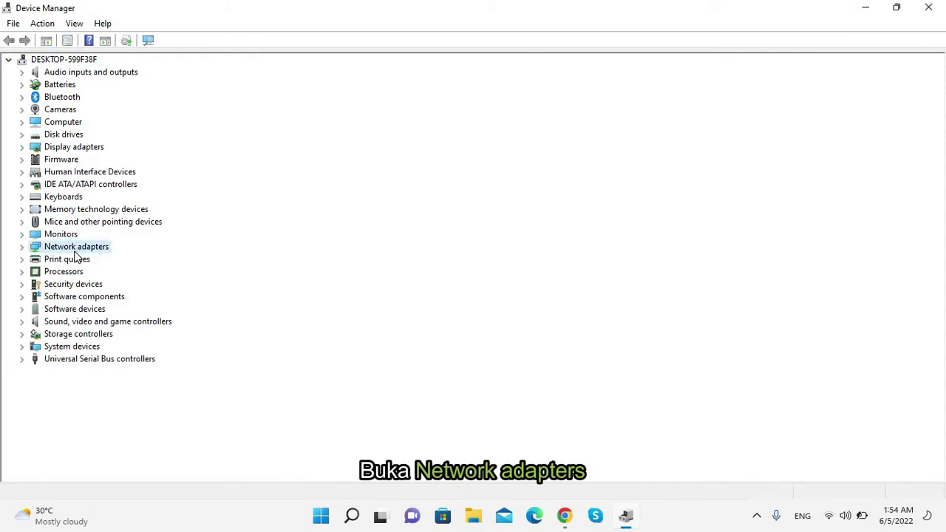
left_click(22, 248)
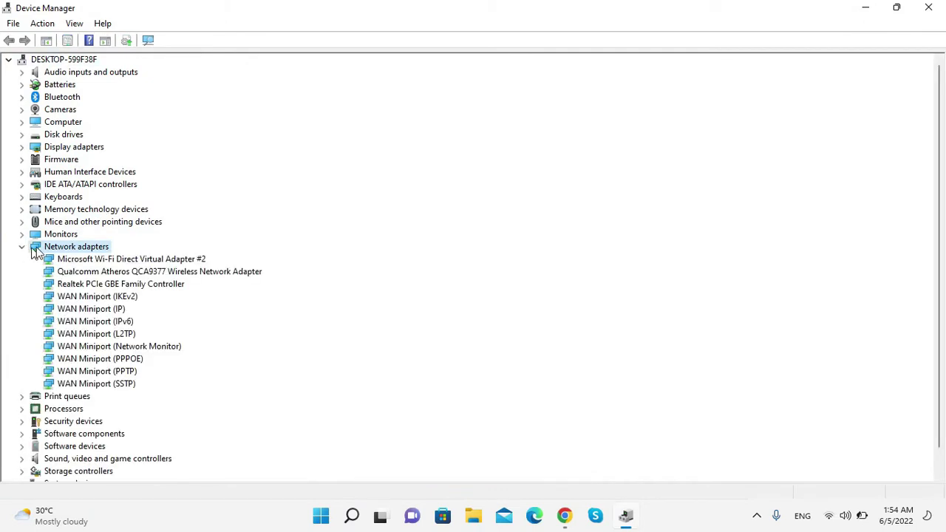
left_click(143, 261)
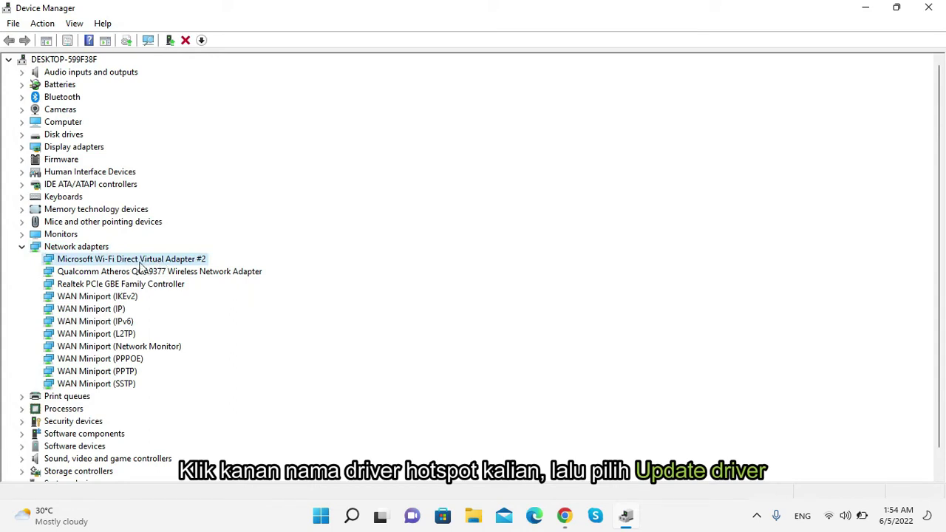
right_click(146, 268)
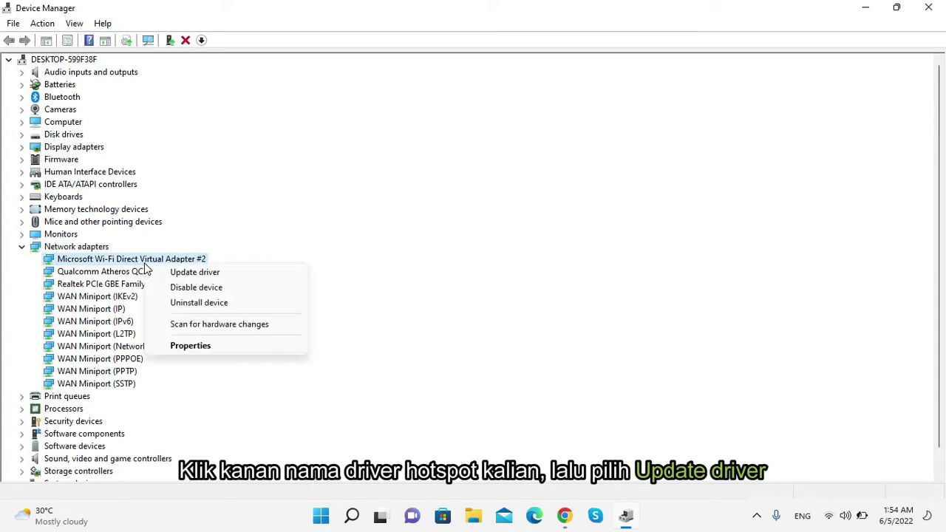
left_click(230, 273)
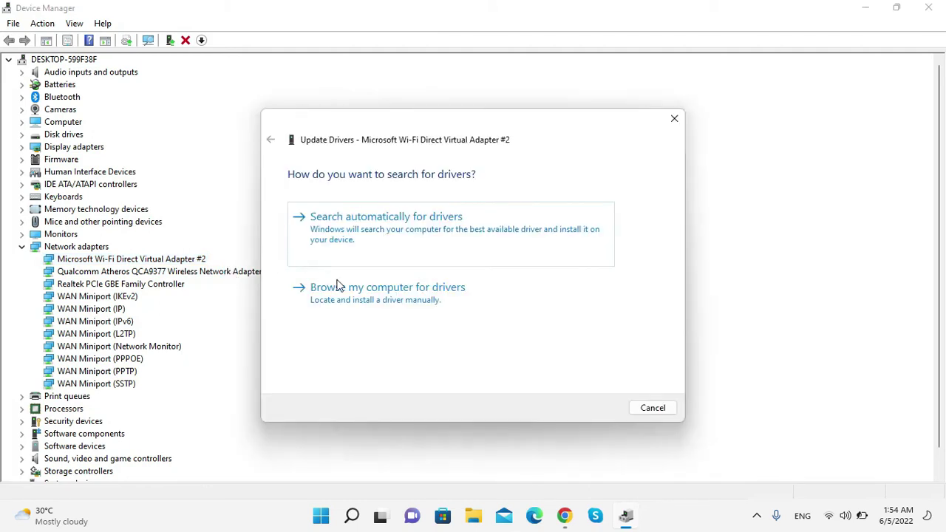
Install the Microsoft Wi-Fi Direct Virtual Adapter model from the list of drivers available on the computer, and close Device Manager.
left_click(389, 299)
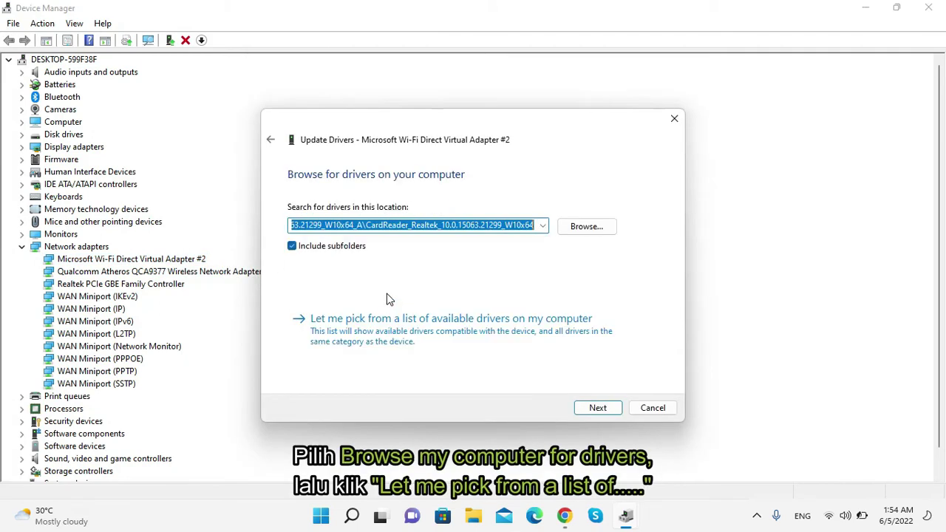
left_click(397, 335)
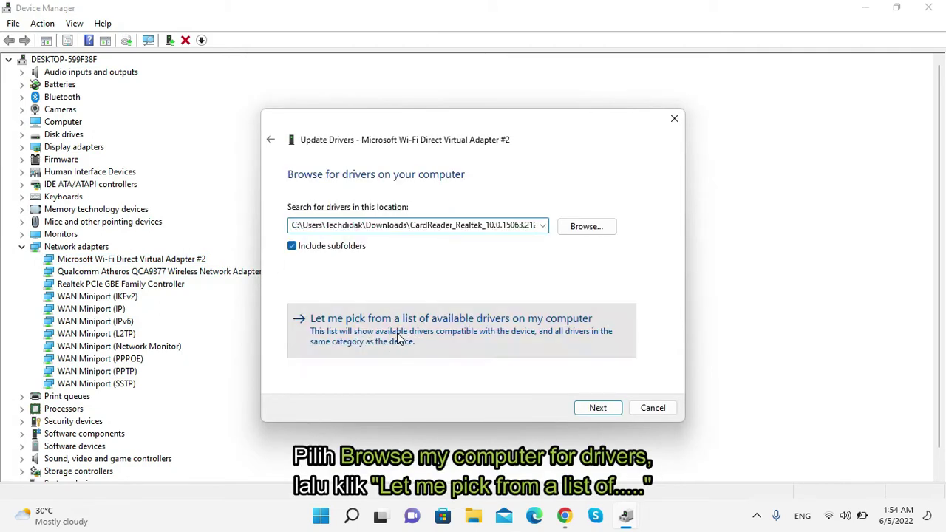
left_click(353, 289)
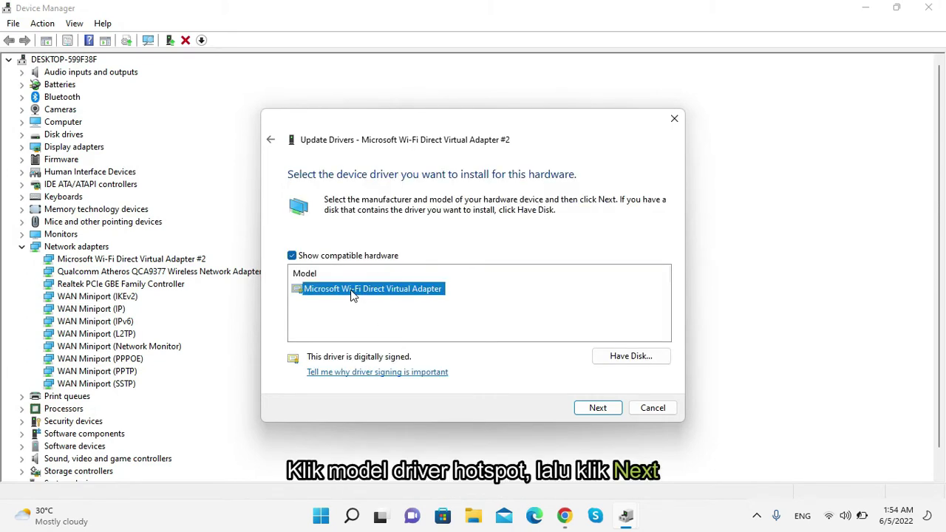
left_click(577, 405)
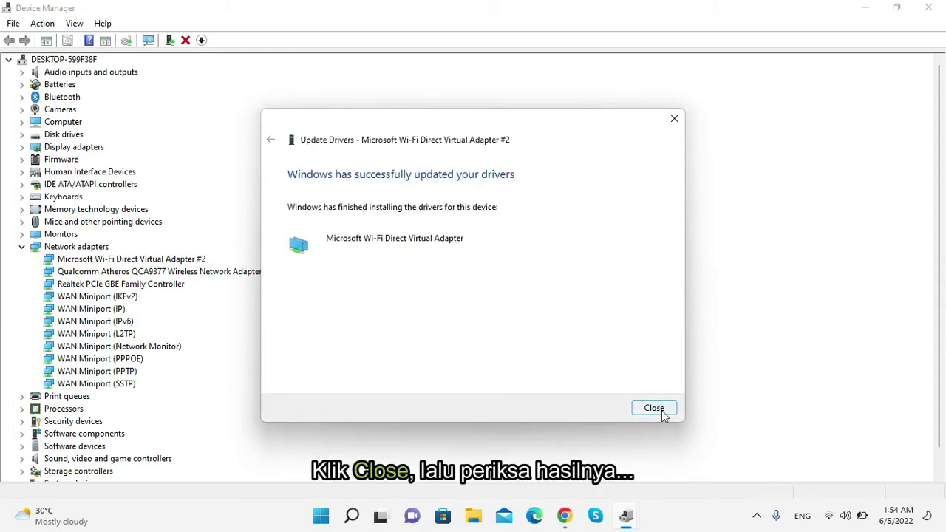
left_click(654, 409)
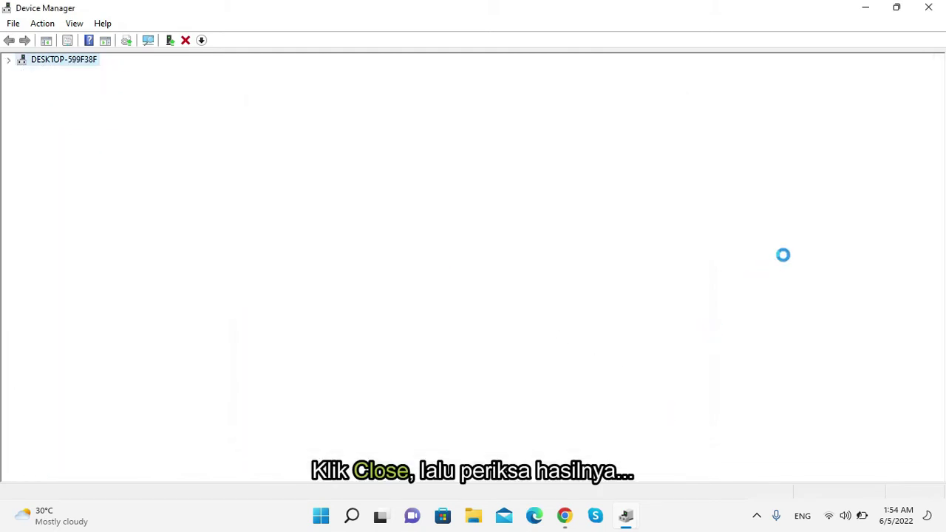
left_click(929, 7)
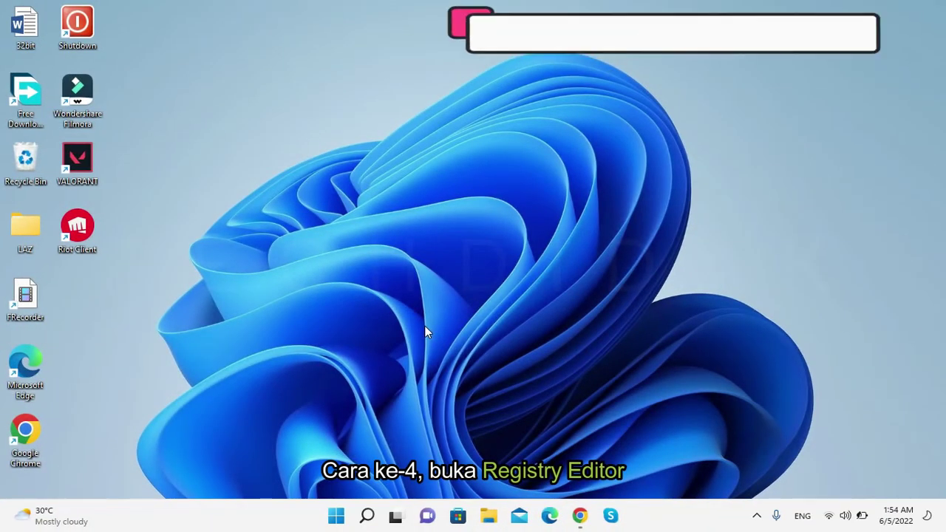
Search Windows for "regedit" and open Registry Editor.
left_click(366, 515)
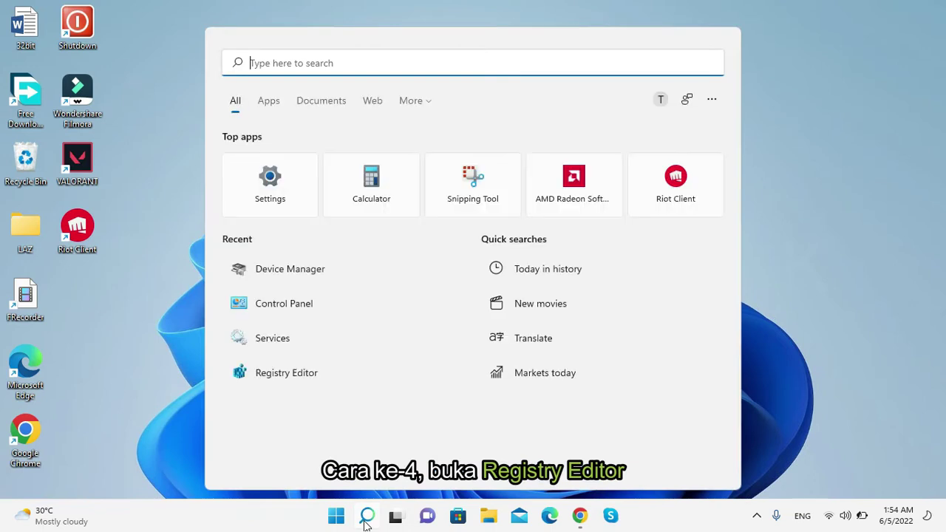
left_click(878, 217)
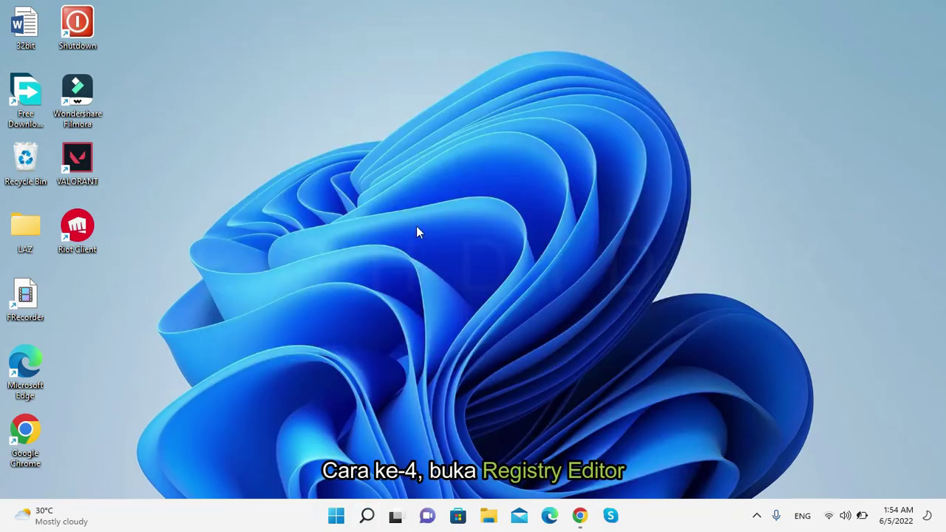
left_click(367, 516)
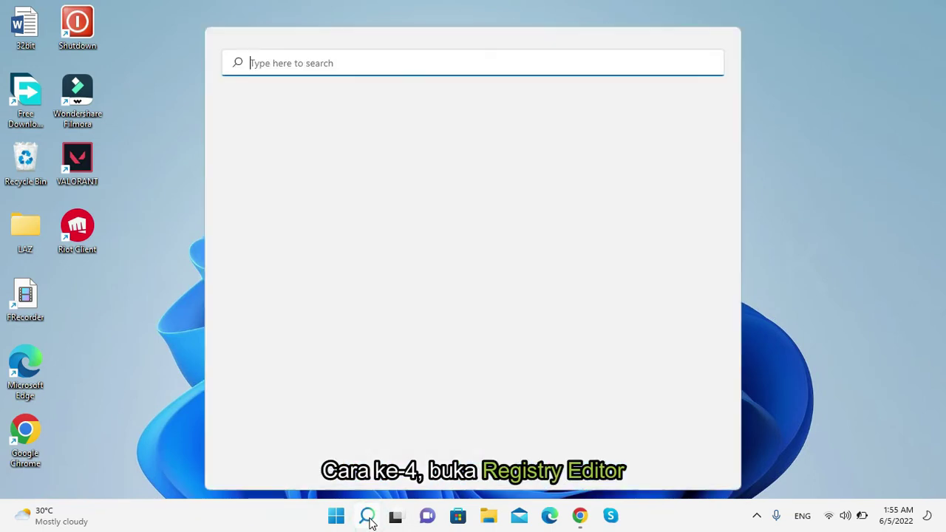
type("r")
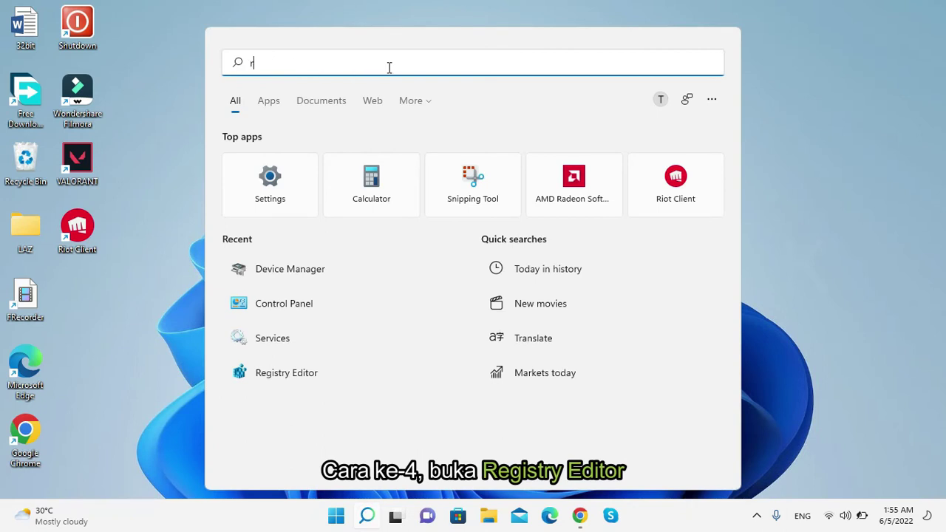
type("egedit")
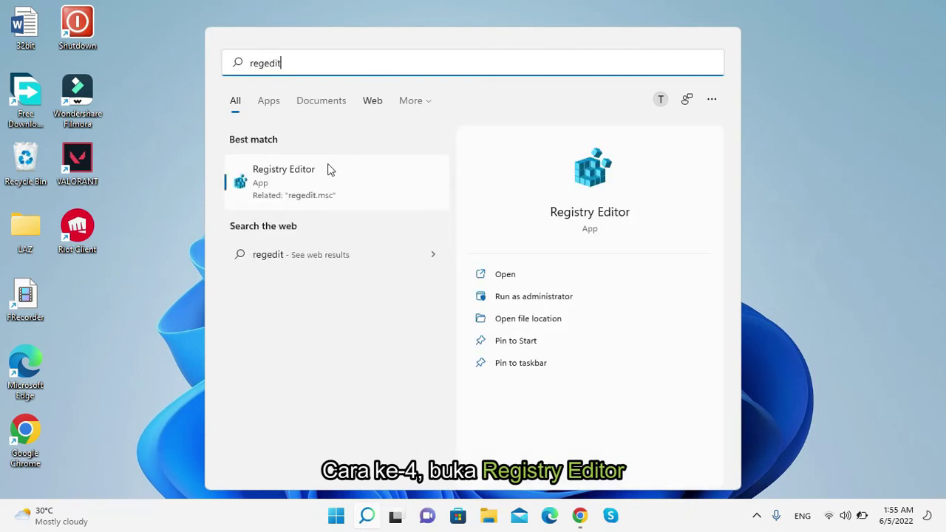
left_click(299, 190)
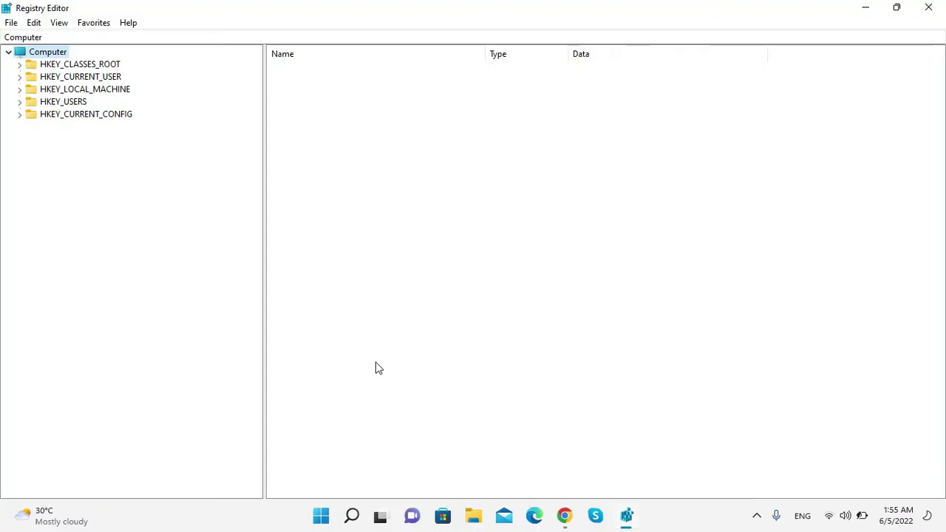
Expand the registry tree down to HKEY_LOCAL_MACHINE\SYSTEM\CurrentControlSet\Services.
left_click(56, 92)
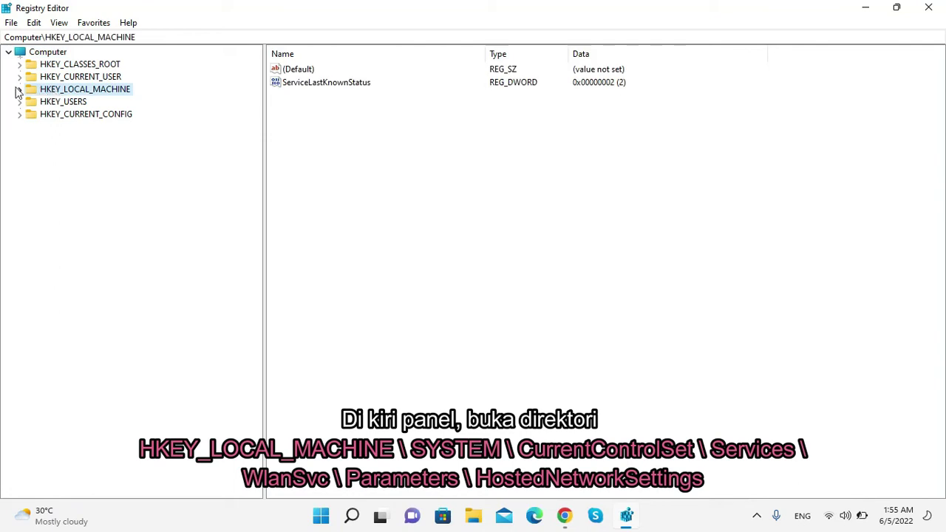
left_click(20, 90)
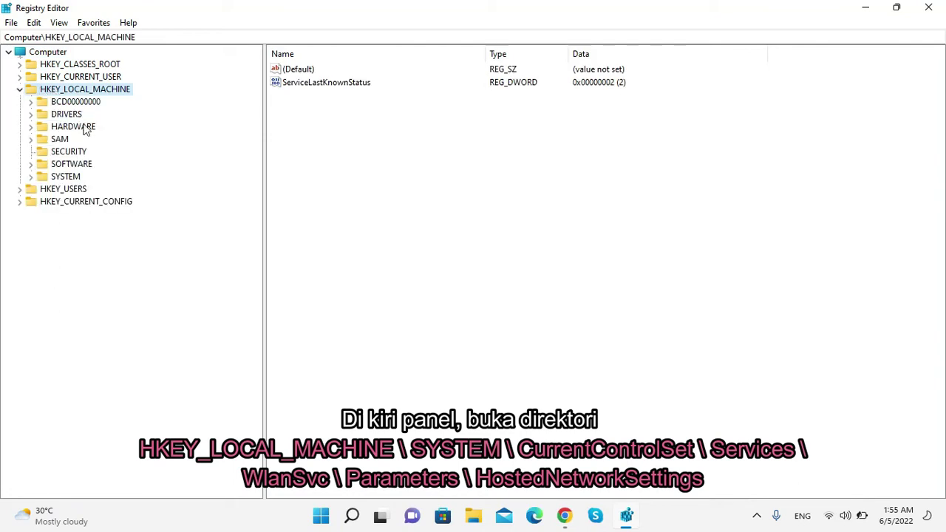
left_click(53, 178)
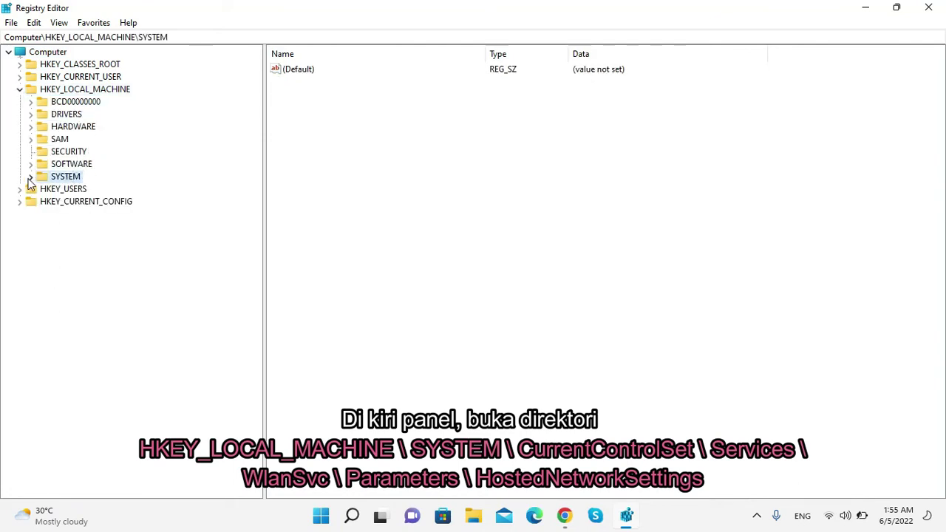
left_click(31, 178)
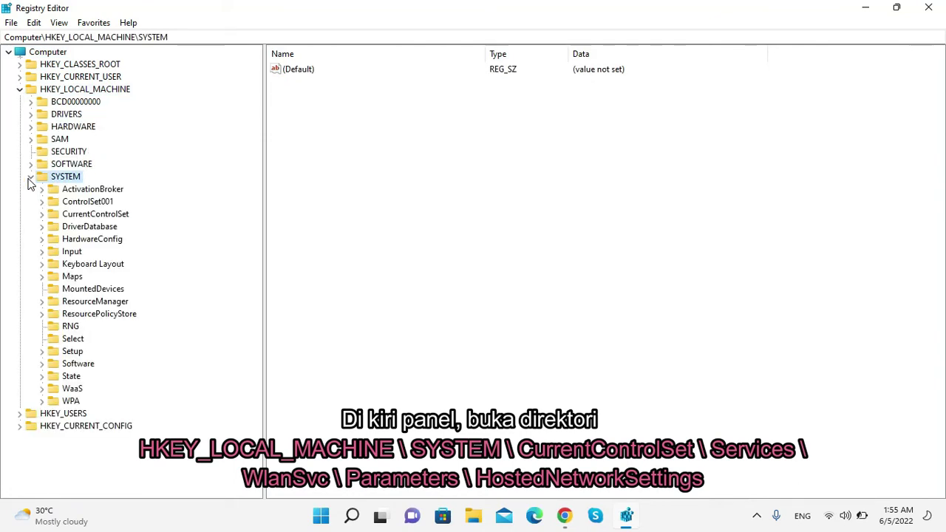
left_click(73, 215)
left_click(43, 215)
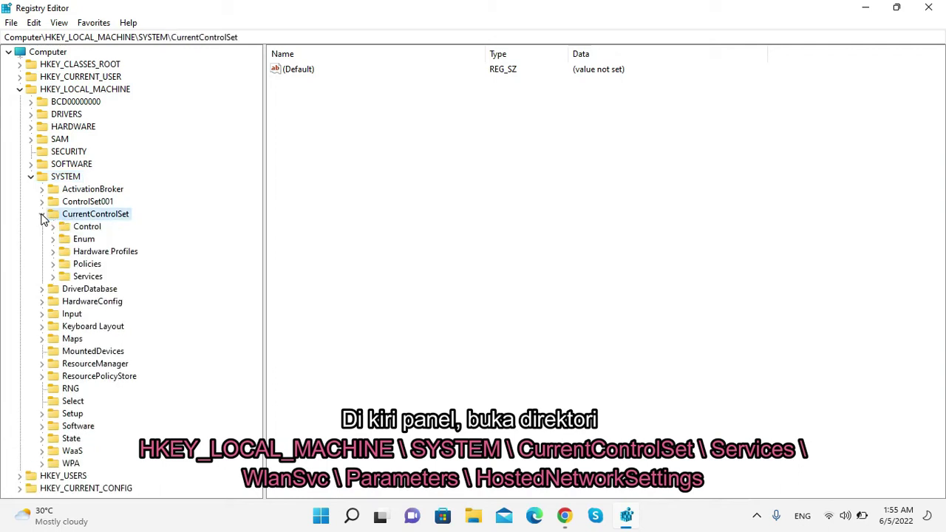
left_click(83, 275)
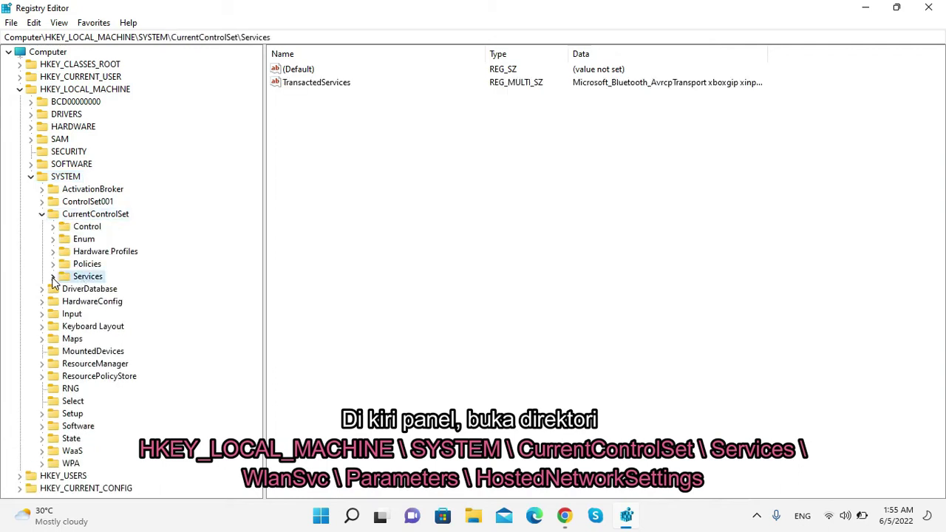
left_click(53, 277)
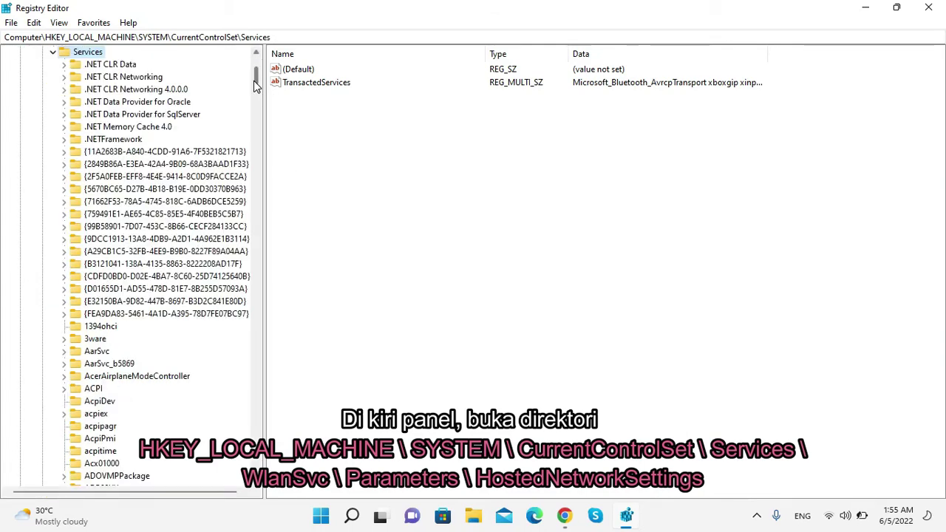
Open the WlanSvc\Parameters\HostedNetworkSettings key under Services and check its full registry path.
left_click_drag(253, 81, 276, 449)
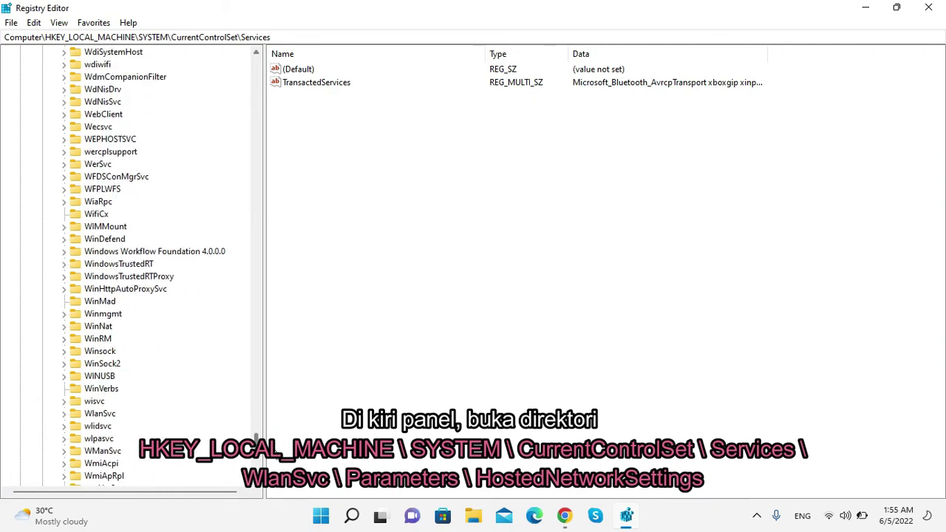
left_click(106, 416)
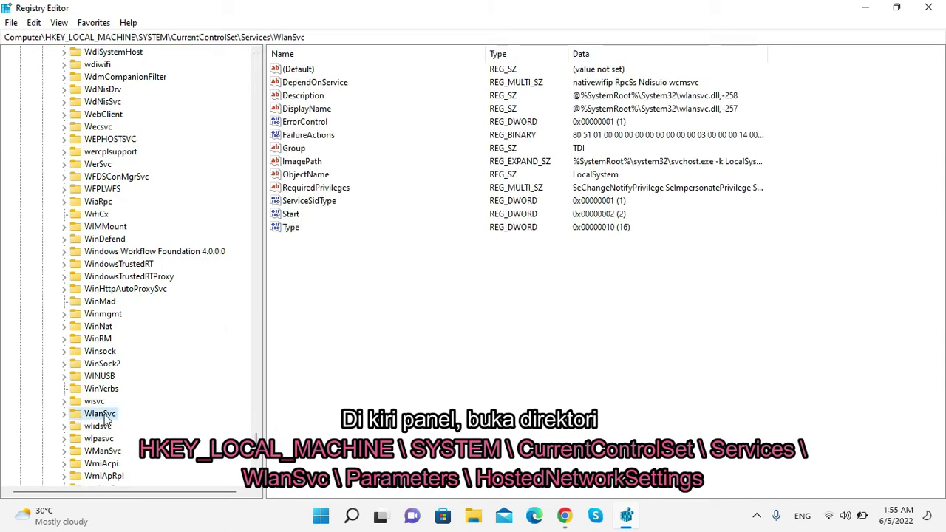
left_click(64, 414)
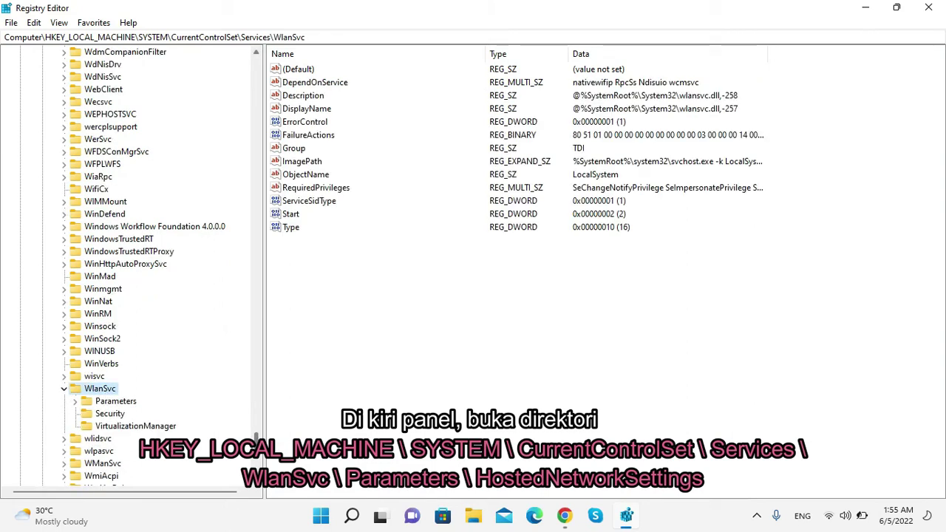
left_click(118, 403)
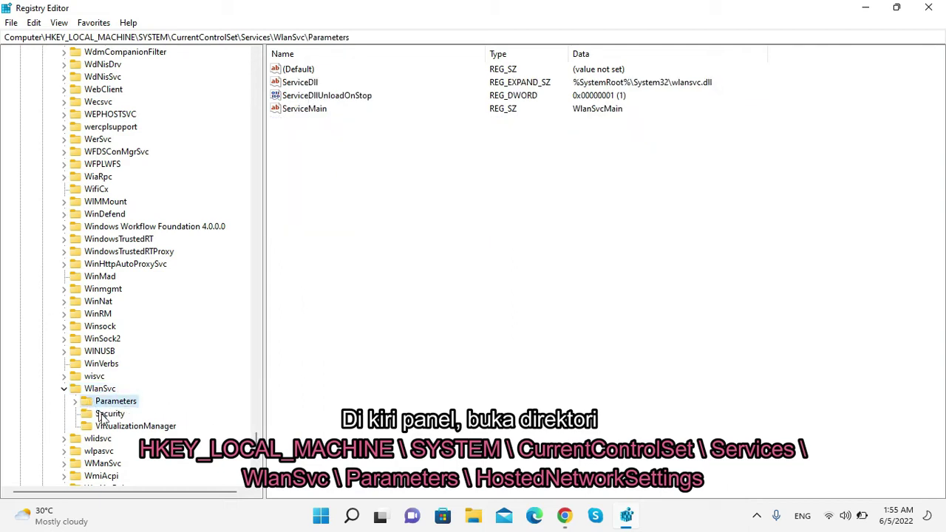
left_click(76, 403)
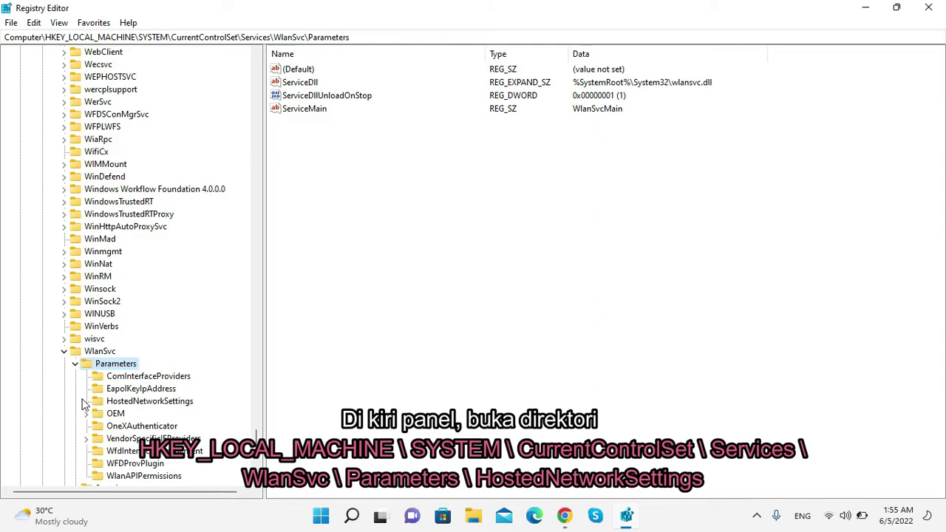
left_click(126, 403)
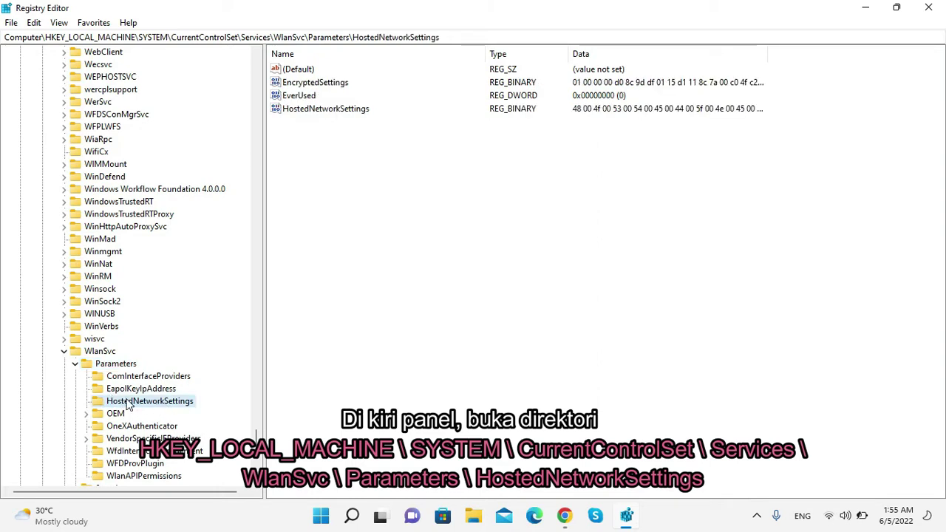
left_click_drag(444, 37, 5, 37)
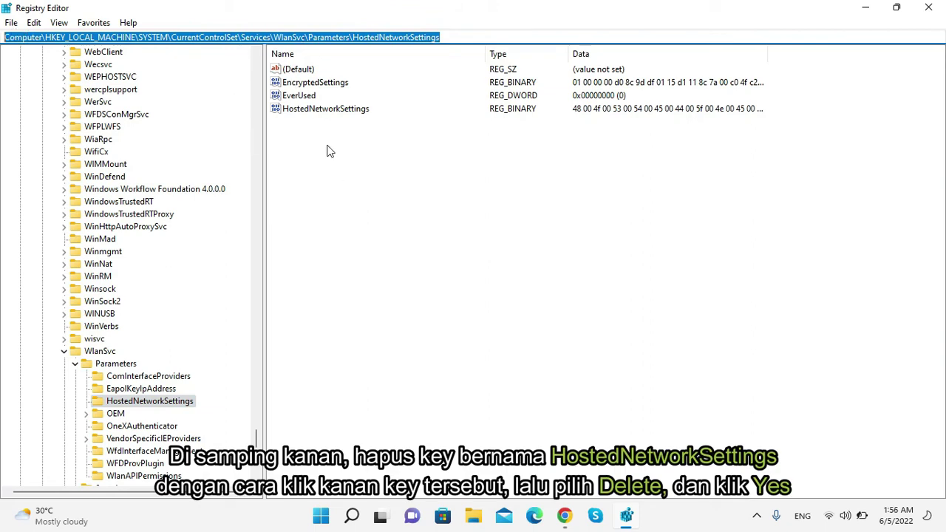
left_click(339, 187)
Permanently delete the HostedNetworkSettings binary value from the HostedNetworkSettings key.
left_click(307, 113)
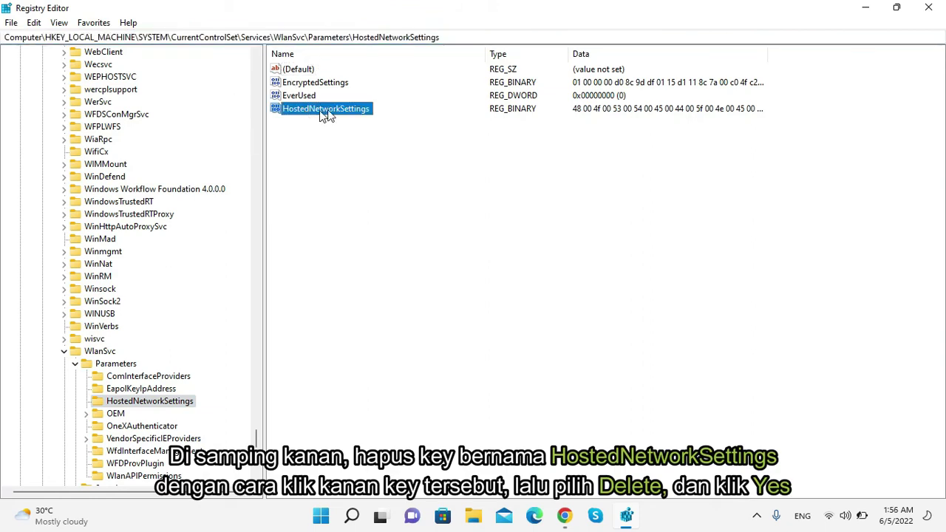
right_click(363, 117)
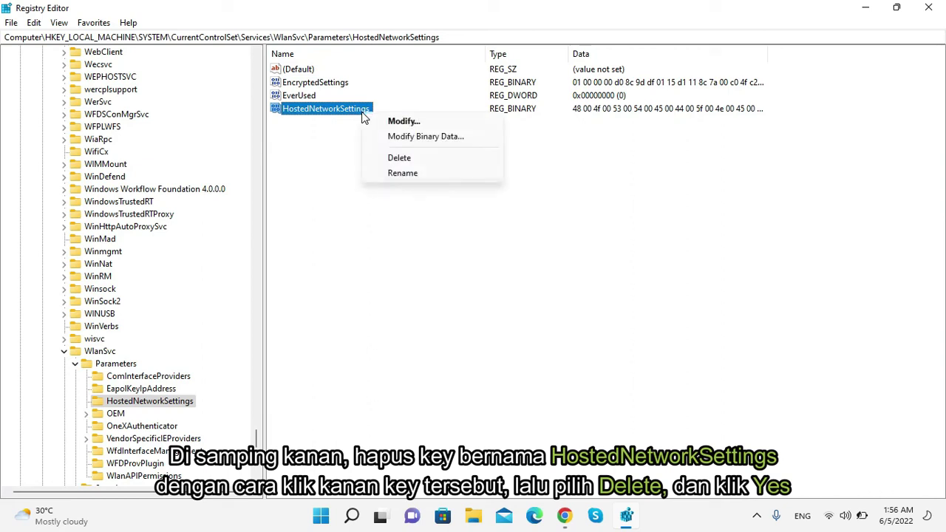
left_click(422, 159)
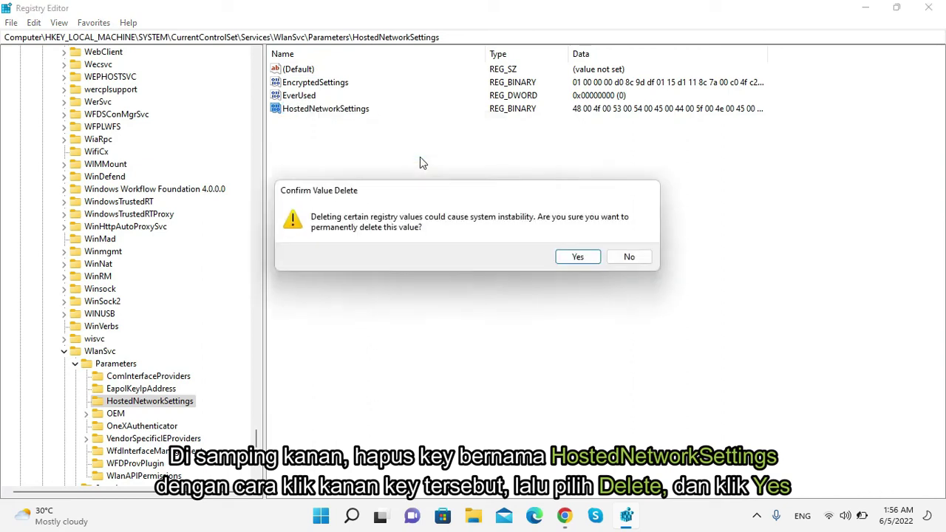
left_click(580, 257)
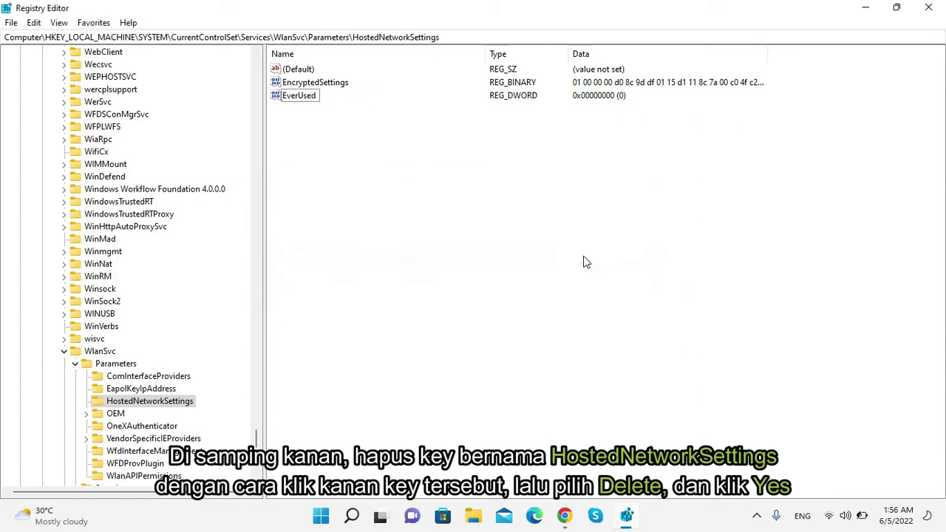
Close Registry Editor and show the power options that include Restart, dismissing them without restarting the PC.
left_click(930, 7)
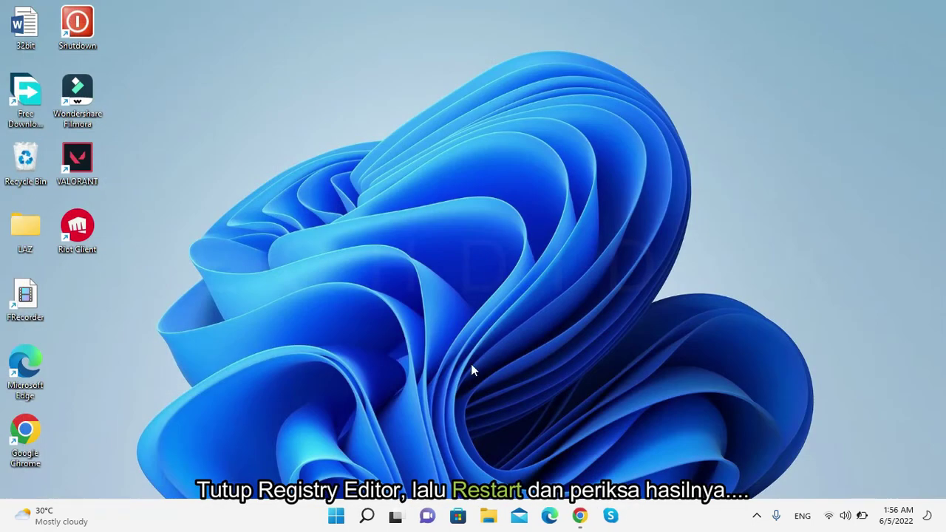
left_click(337, 517)
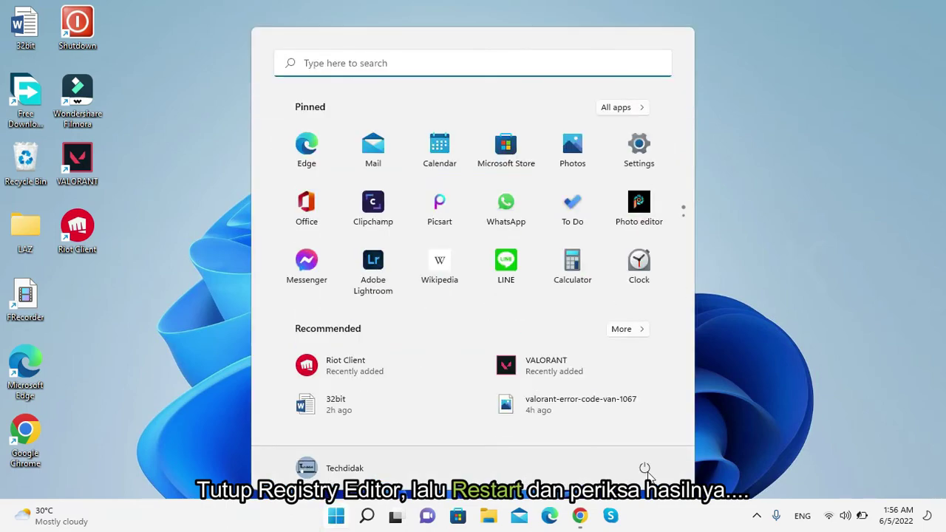
left_click(647, 471)
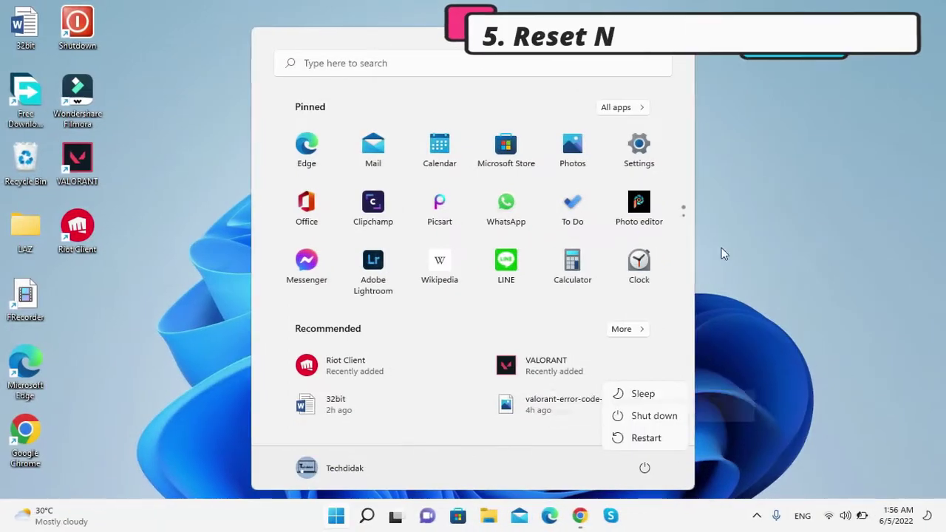
left_click(754, 191)
left_click(754, 191)
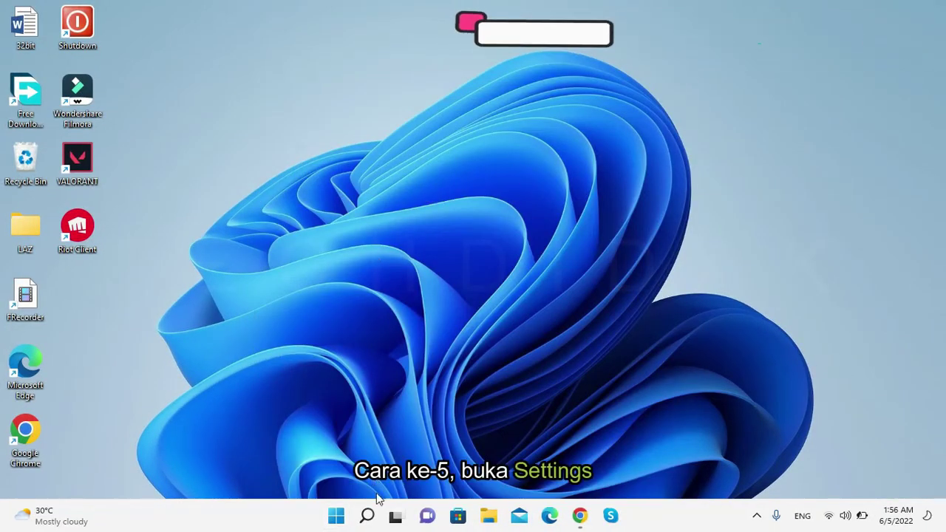
Search Windows for "settings" and open the Settings app.
left_click(367, 519)
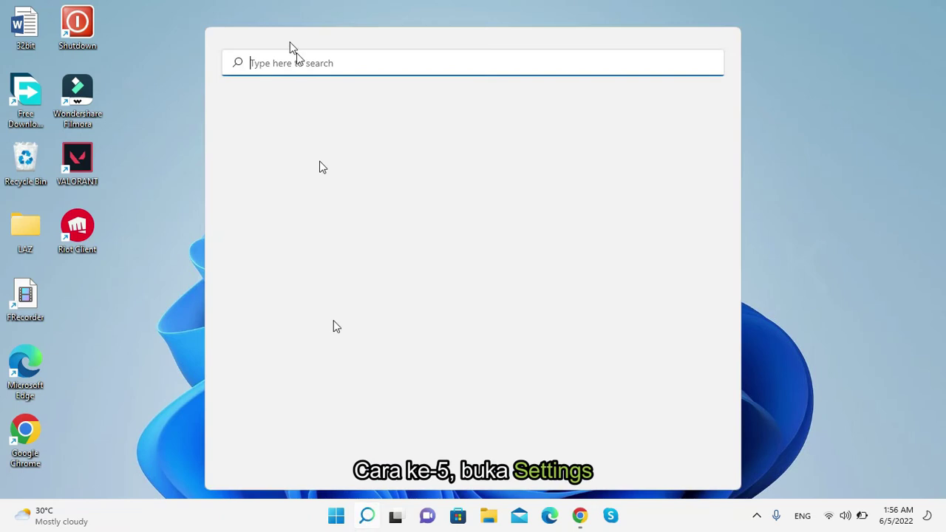
type("settings")
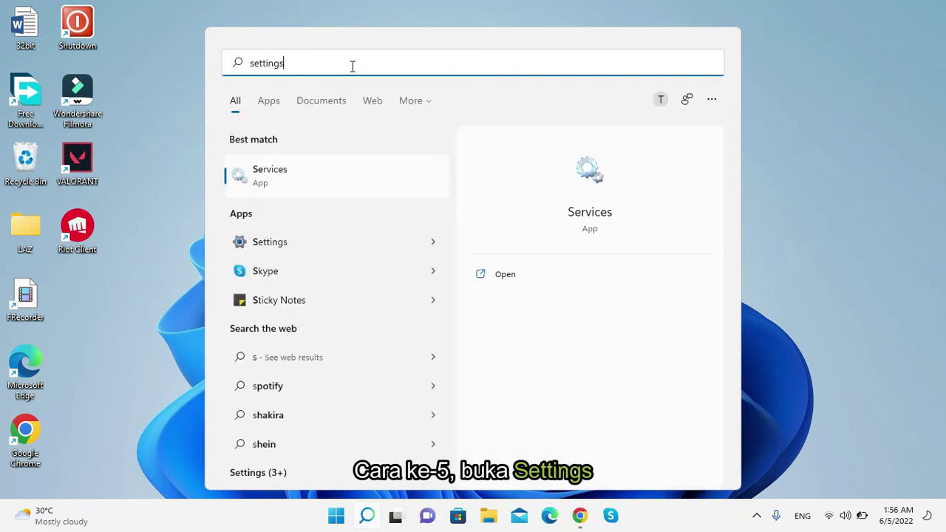
left_click(279, 182)
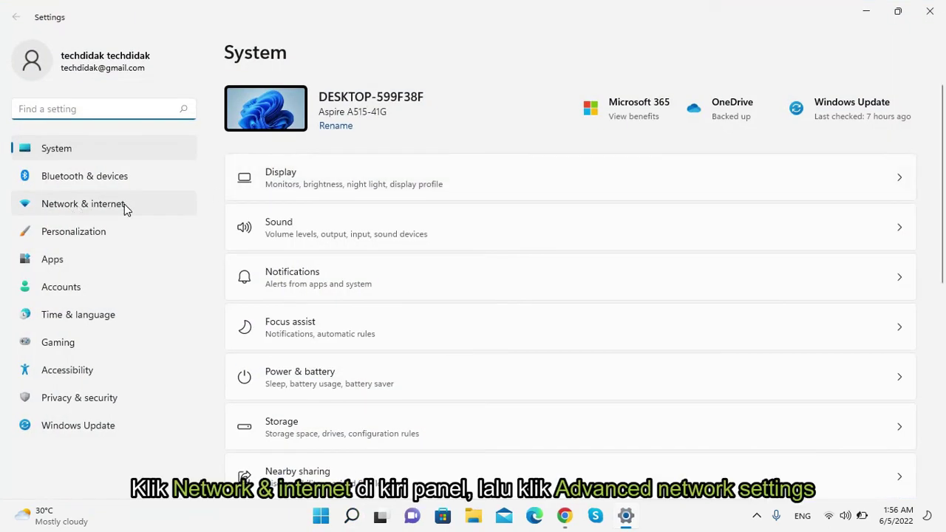
Open the Network reset page within the Advanced network settings of Network & internet.
left_click(124, 204)
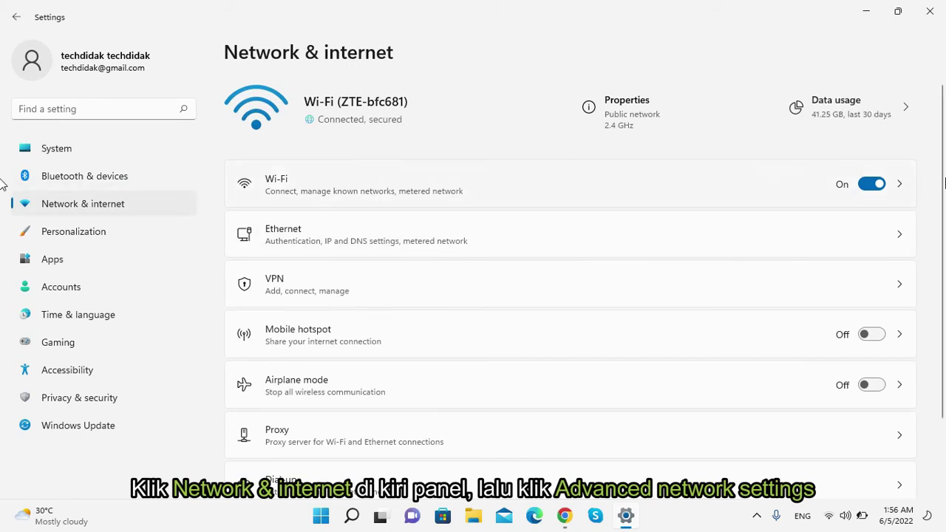
left_click_drag(943, 189, 944, 269)
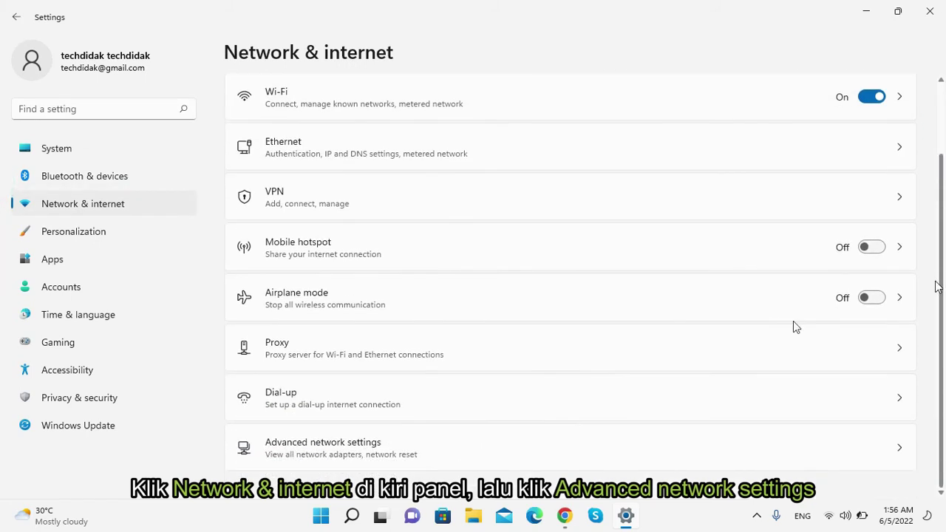
left_click(271, 450)
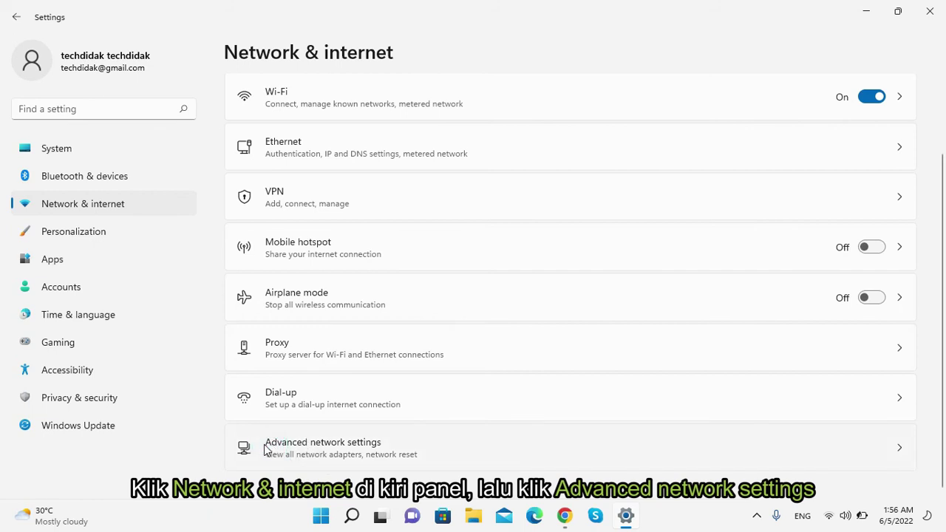
left_click(267, 451)
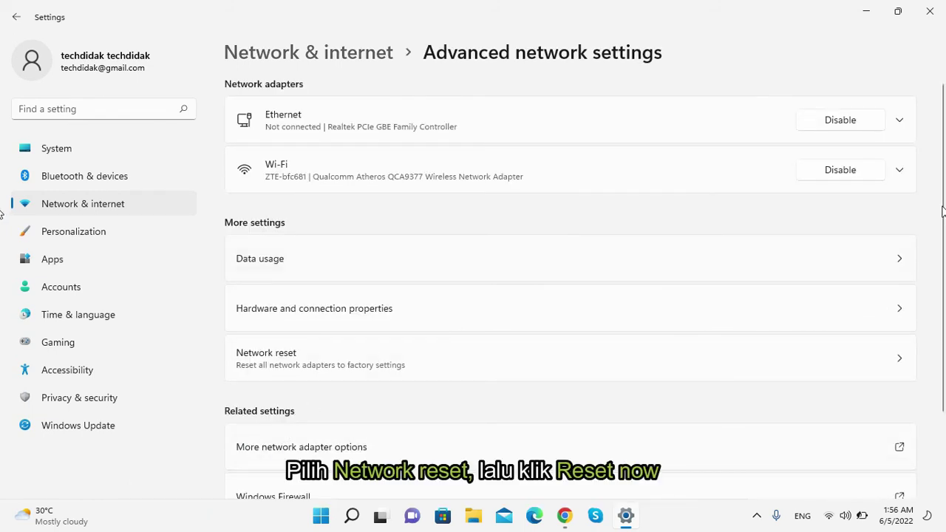
left_click_drag(939, 204, 944, 316)
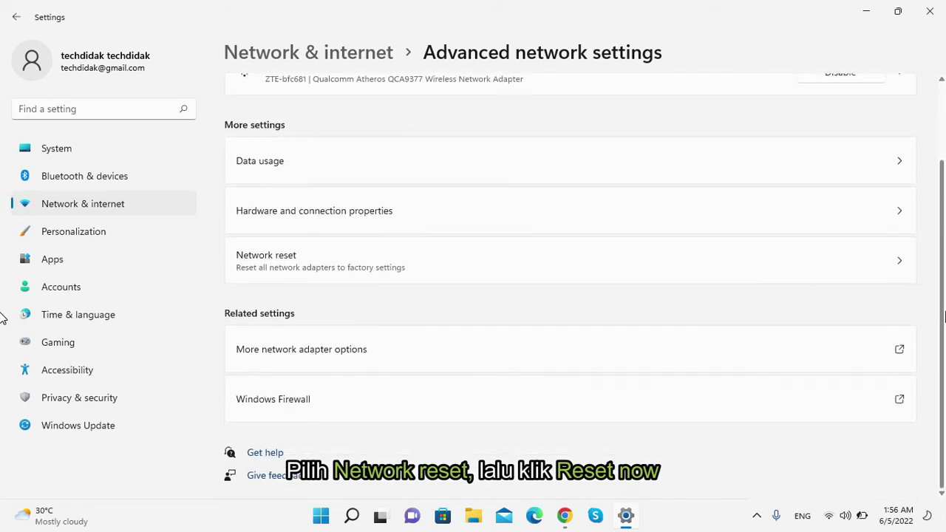
left_click(287, 266)
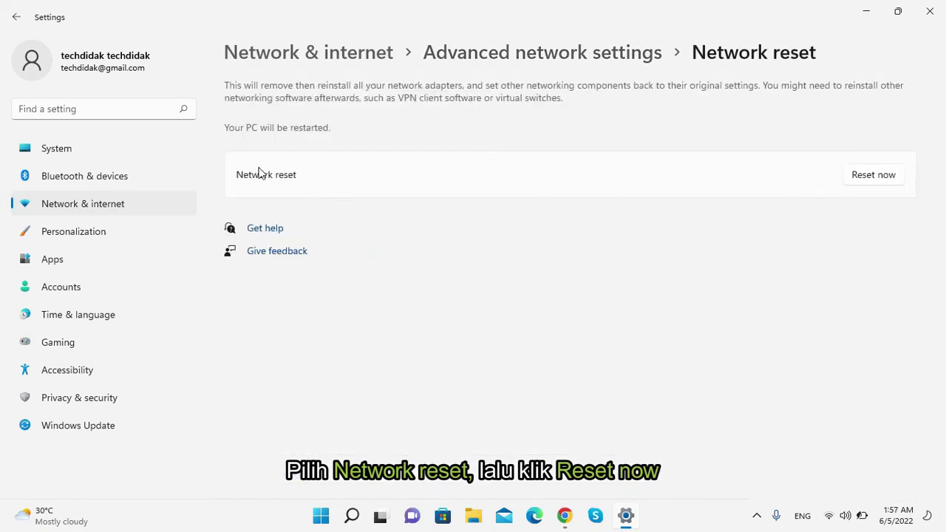
Reset all network adapters to factory settings, confirm the network reset and dismiss the sign-out notice.
left_click(286, 181)
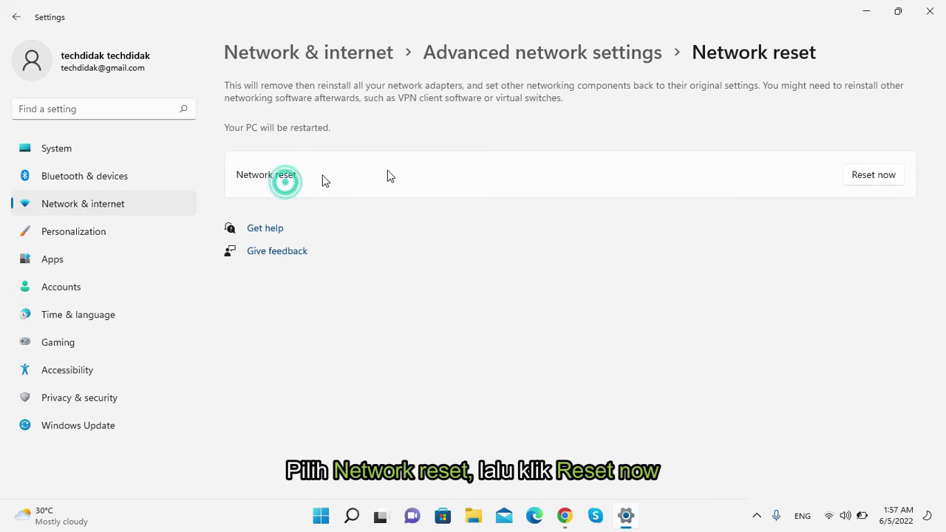
left_click(870, 177)
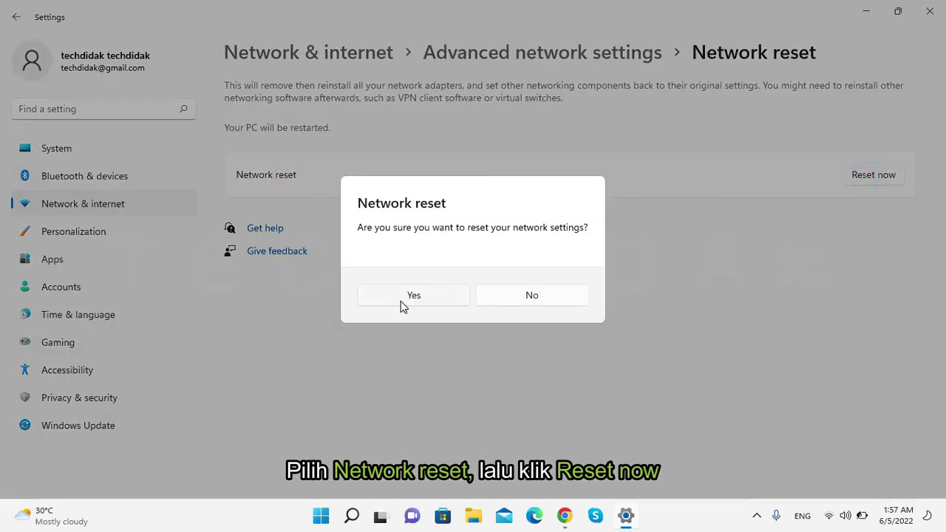
left_click(401, 300)
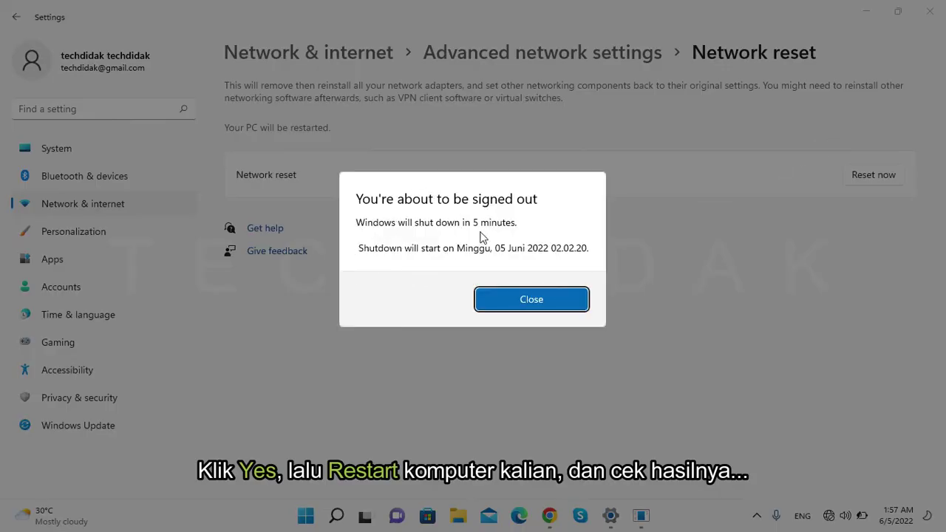
left_click(516, 308)
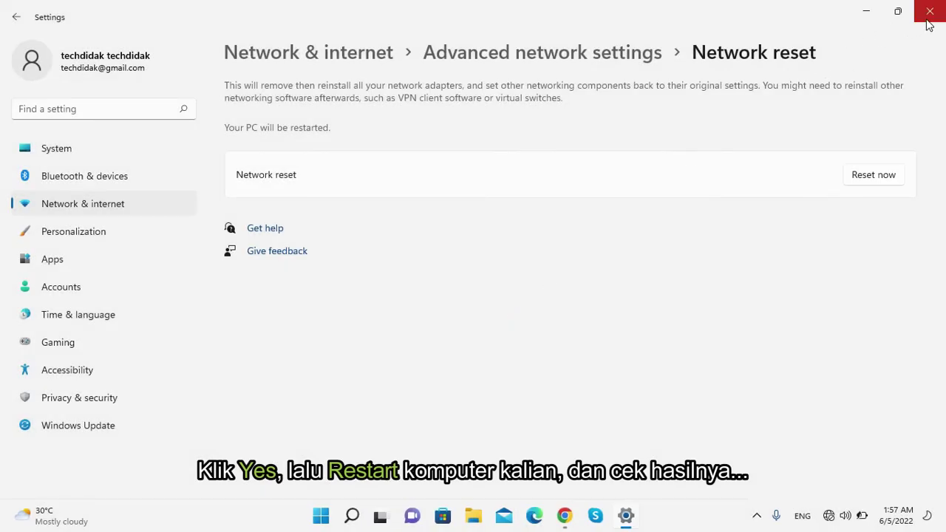
Close Settings and bring up the power options for restarting the PC.
left_click(929, 11)
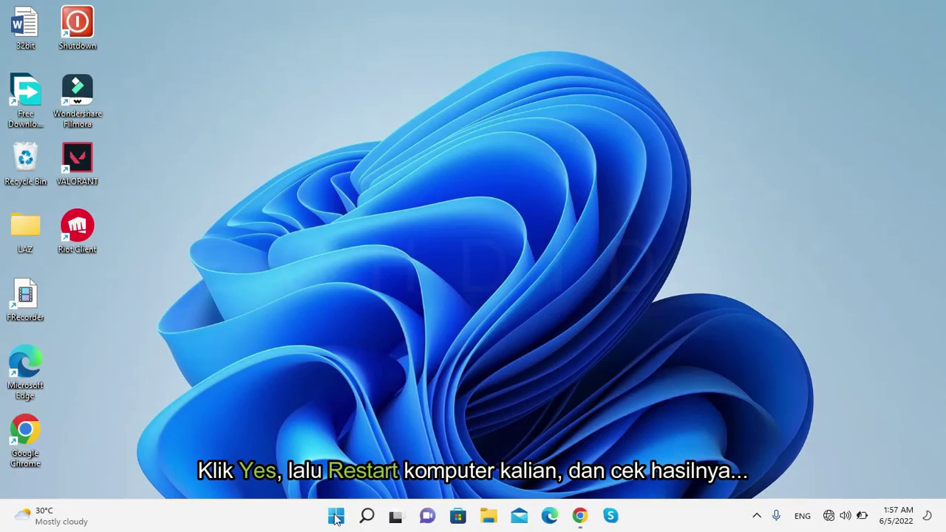
left_click(334, 515)
left_click(645, 467)
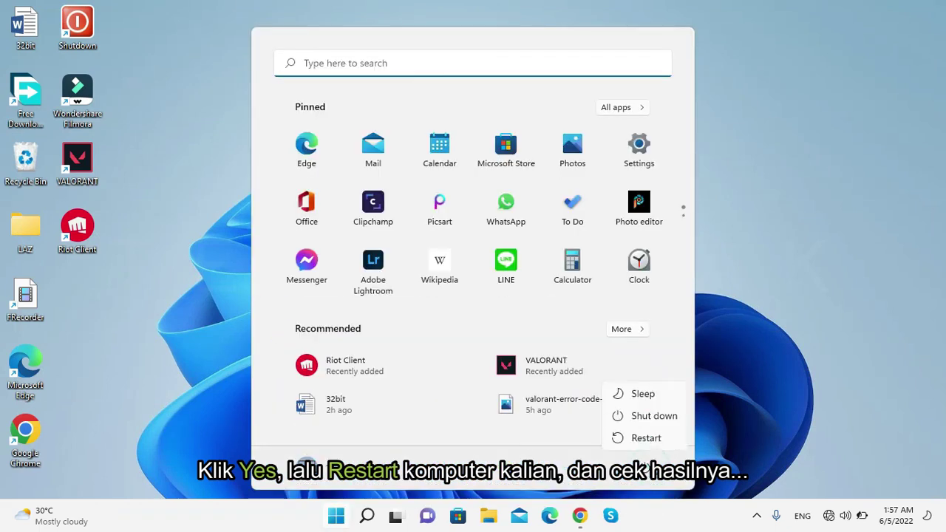